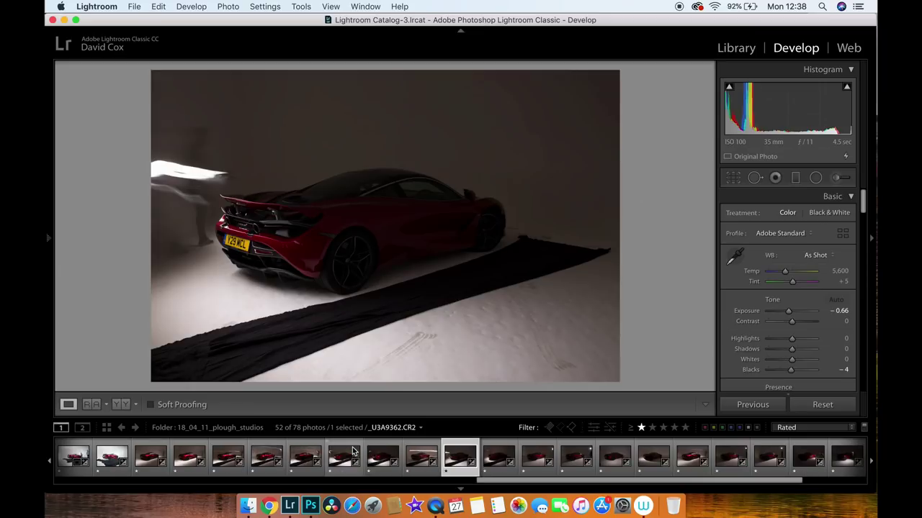
Select the run of car exposures from _U3A9349.CR2 through the last dark frame before the five-star image and open them as layers in Photoshop.
key("Right")
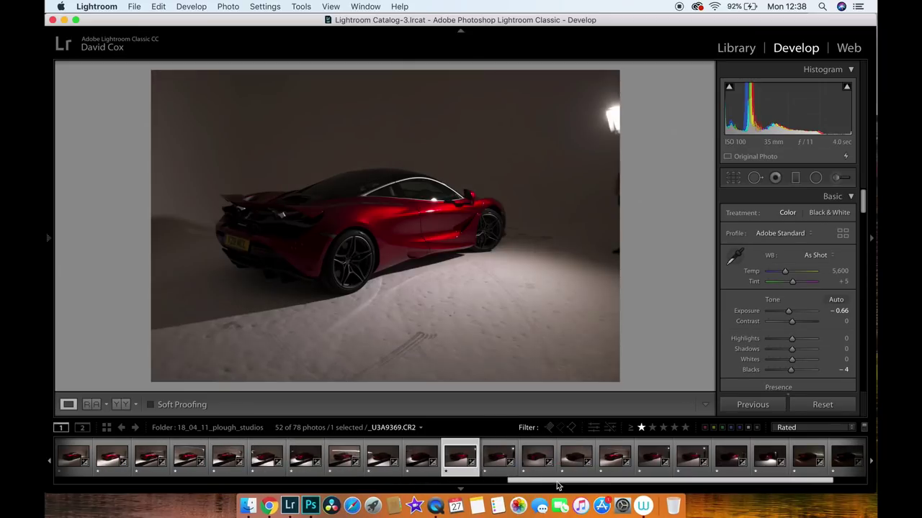
scroll(216, 461, "left", 5)
left_click(257, 458)
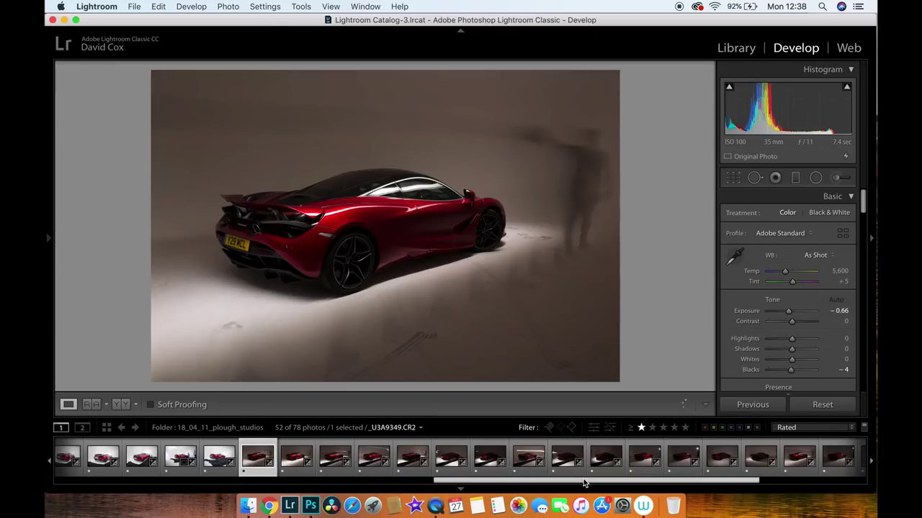
left_click_drag(584, 483, 689, 483)
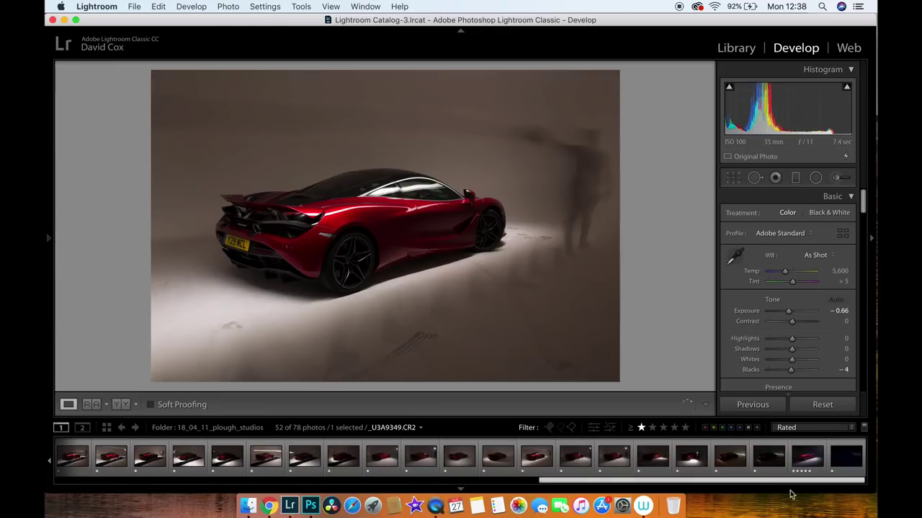
key("super+a")
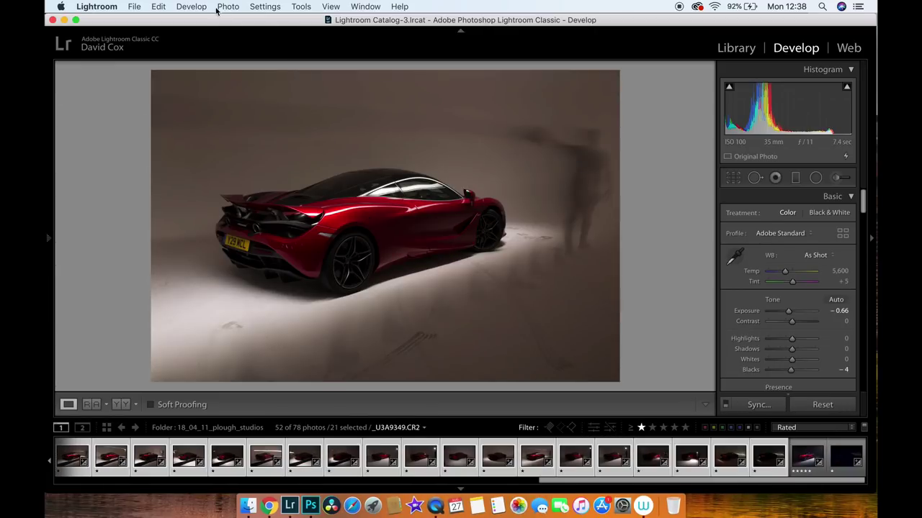
left_click(226, 7)
mouse_move(255, 71)
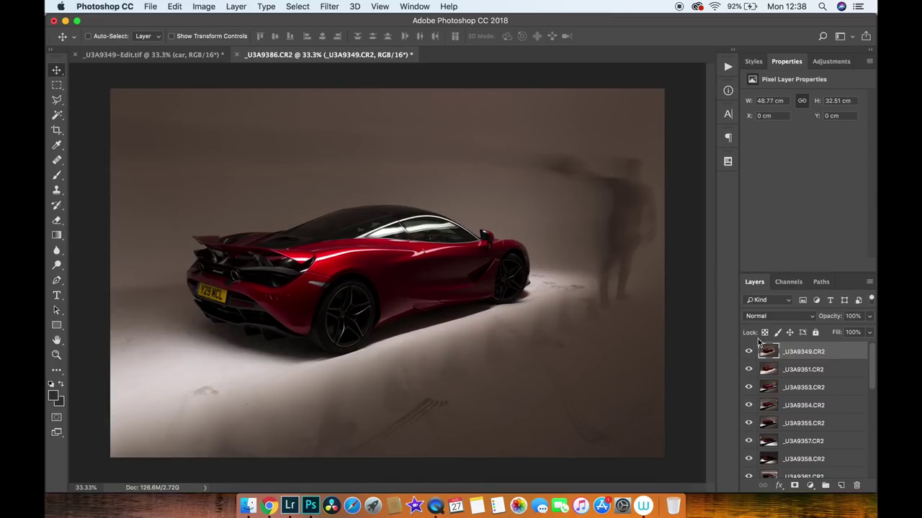
Select every layer from _U3A9349.CR2 down to _U3A9386.CR2 and auto-align them.
left_click_drag(872, 358, 856, 340)
left_click_drag(872, 369, 856, 483)
left_click(839, 470, "shift")
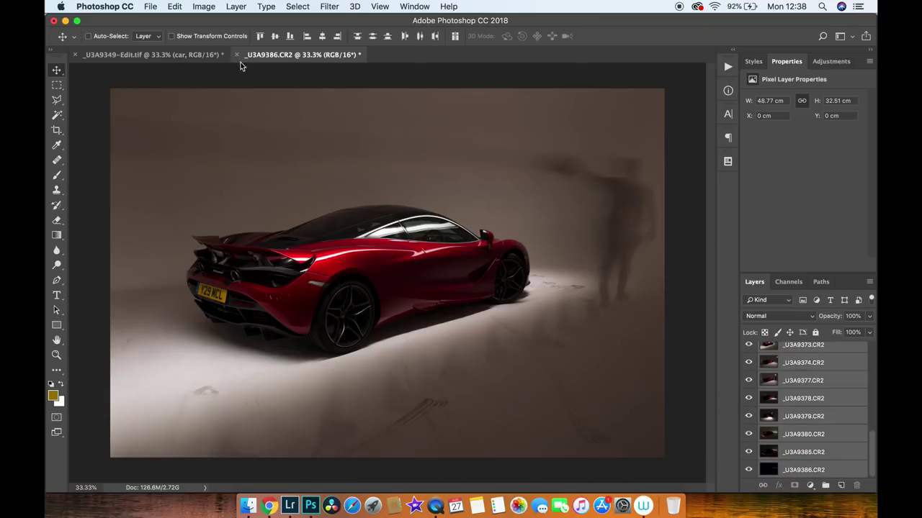
left_click(176, 6)
left_click(214, 278)
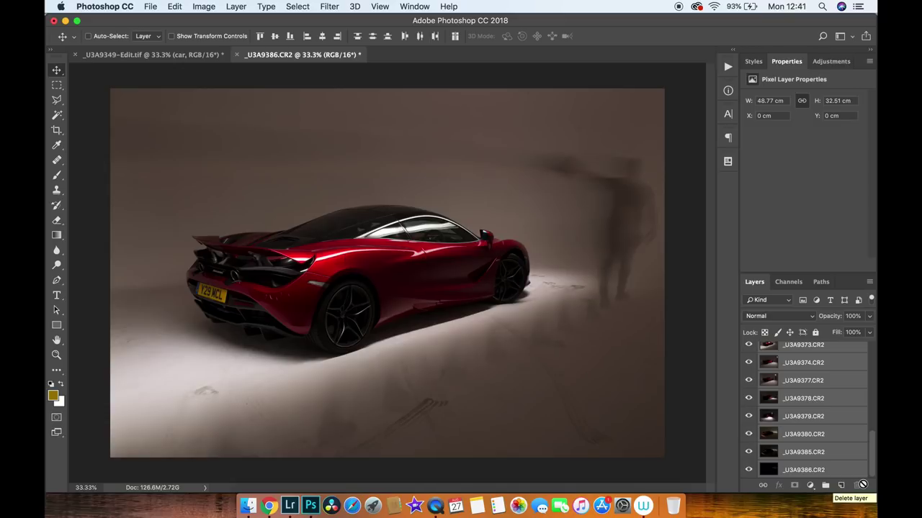
Rename the topmost layer, _U3A9349.CR2, as "side".
left_click_drag(872, 458, 873, 356)
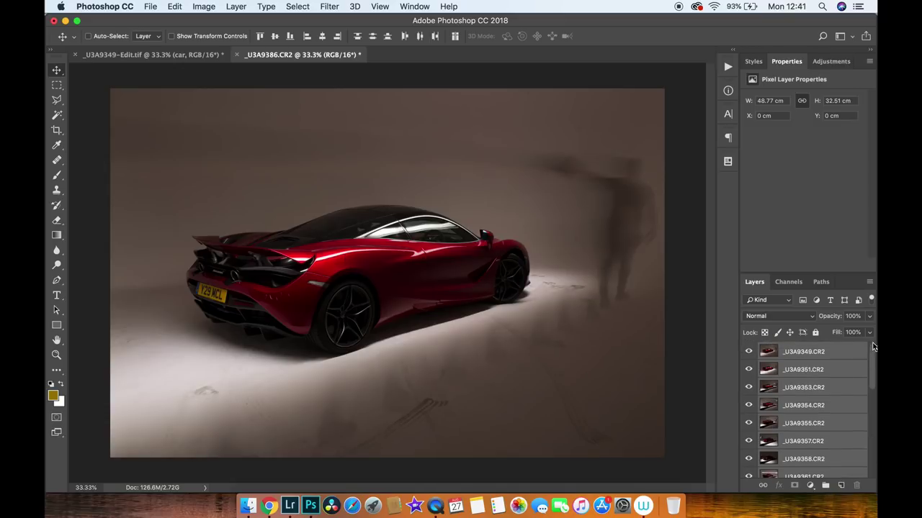
left_click(844, 371)
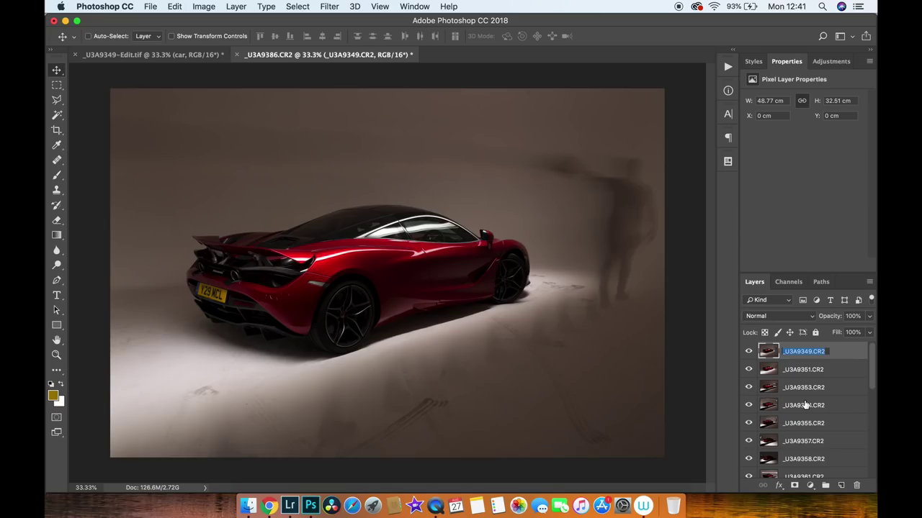
type("side")
key("Return")
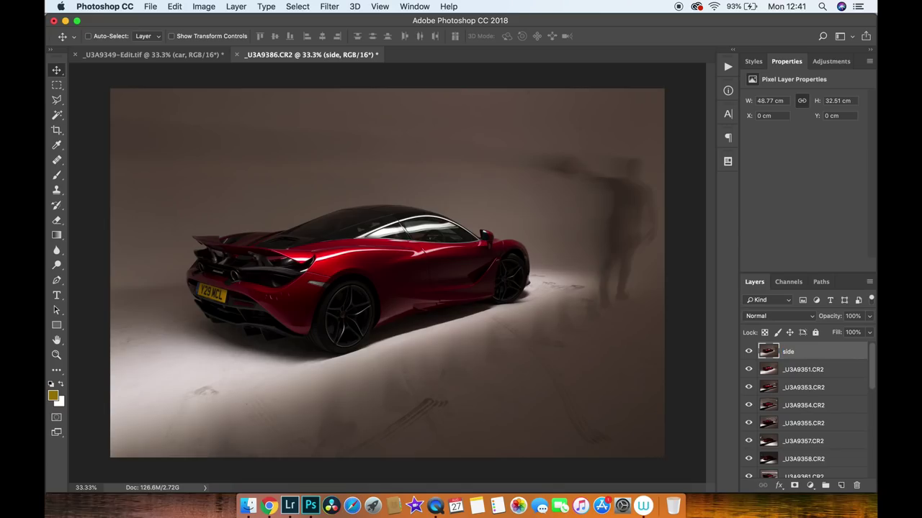
Hide the side layer and rename the _U3A9351.CR2 layer below it as "side better".
left_click(747, 352)
double_click(799, 372)
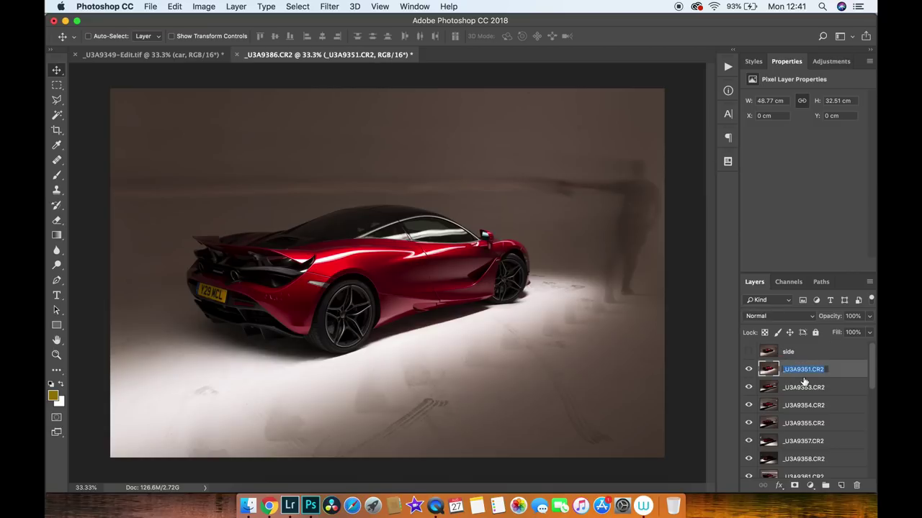
type("sode better")
key("Return")
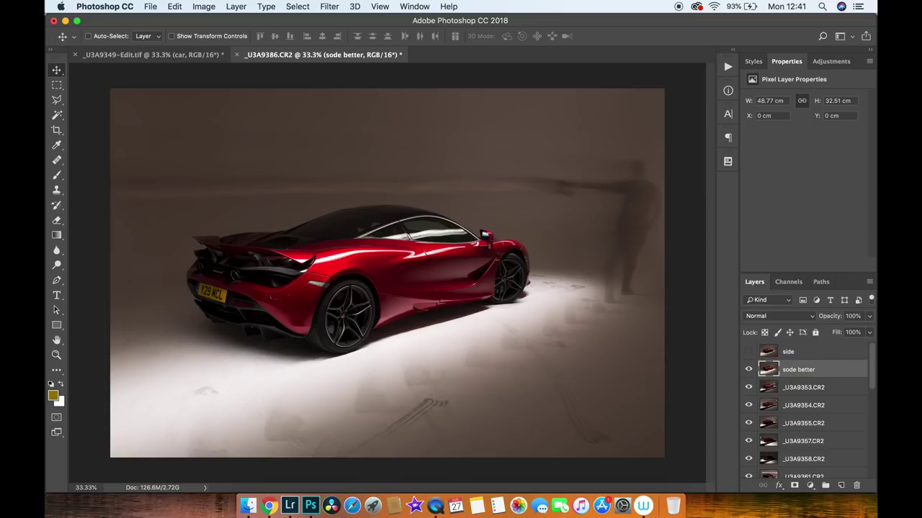
double_click(790, 371)
type("side better")
key("Return")
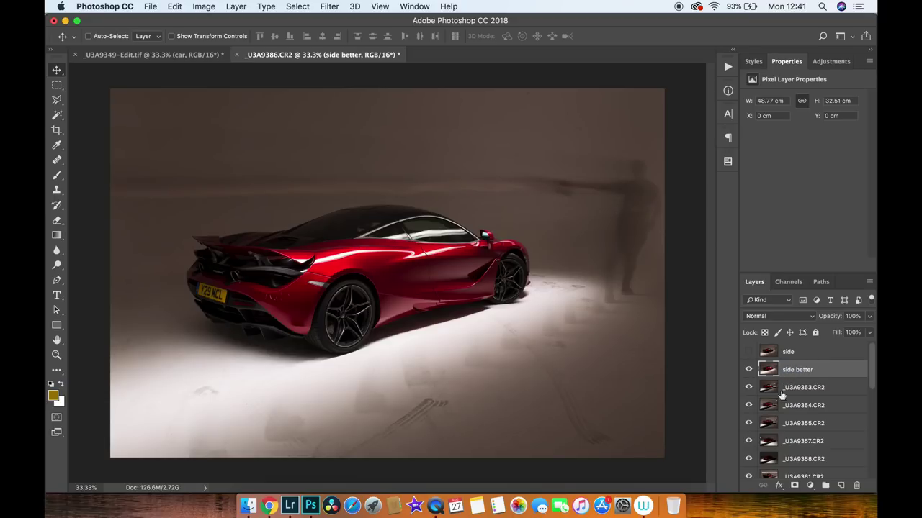
Hide the side better layer and rename the _U3A9353.CR2 layer as "side contrast".
left_click(748, 370)
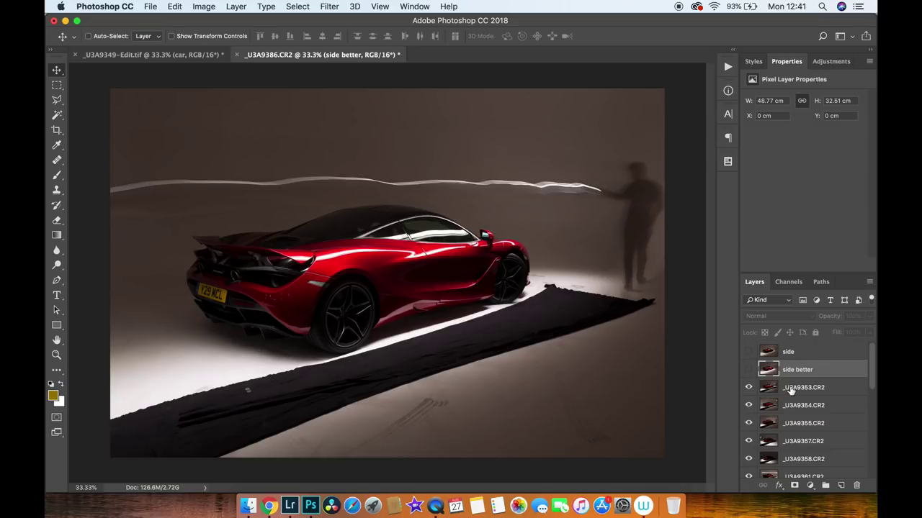
double_click(791, 389)
type("side contrast")
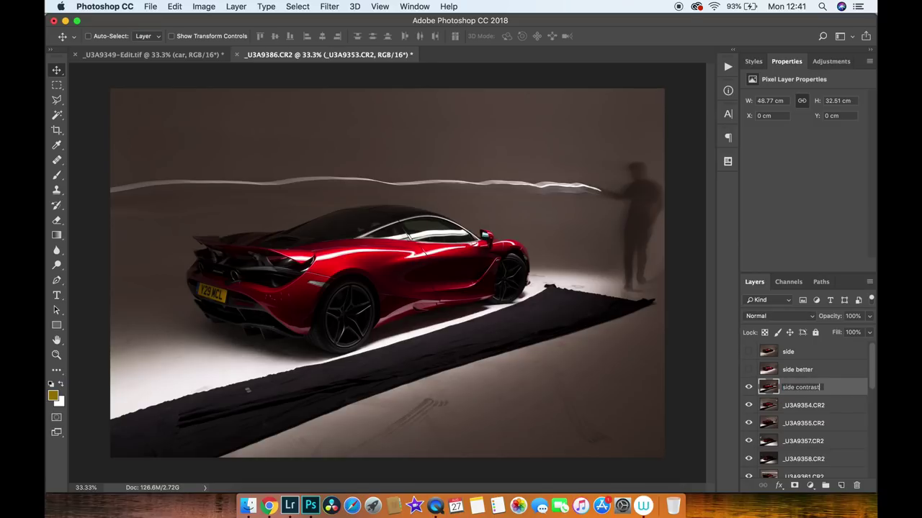
key("Return")
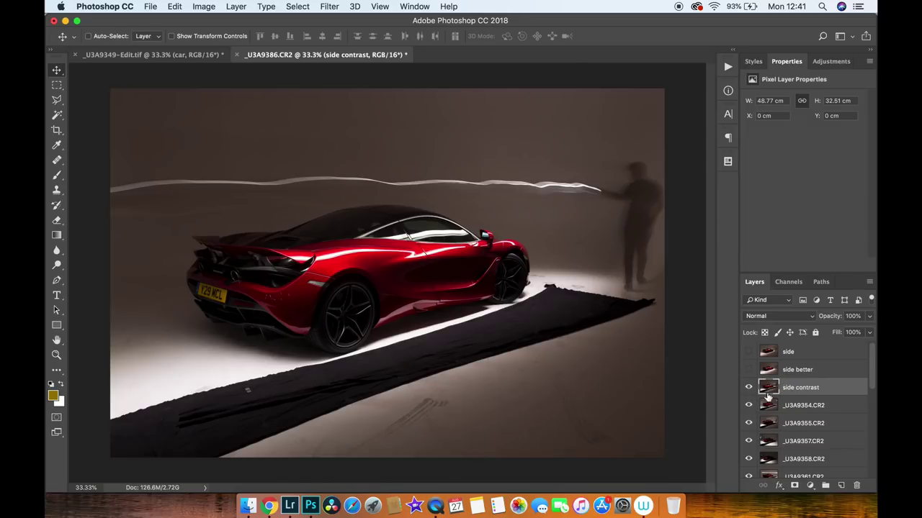
Show the side and side better layers again and set the blend mode of all layers to Lighten.
left_click(748, 353)
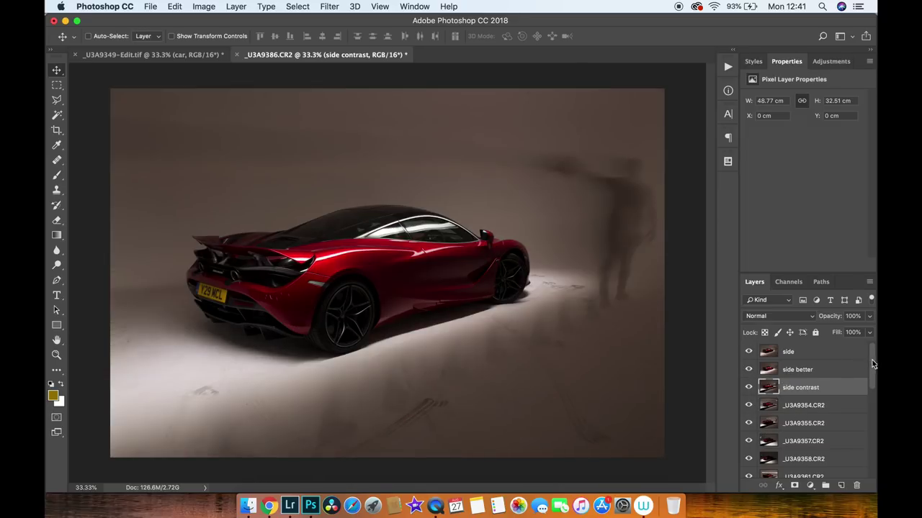
left_click(815, 354)
left_click_drag(871, 369, 868, 451)
left_click(866, 452, "shift")
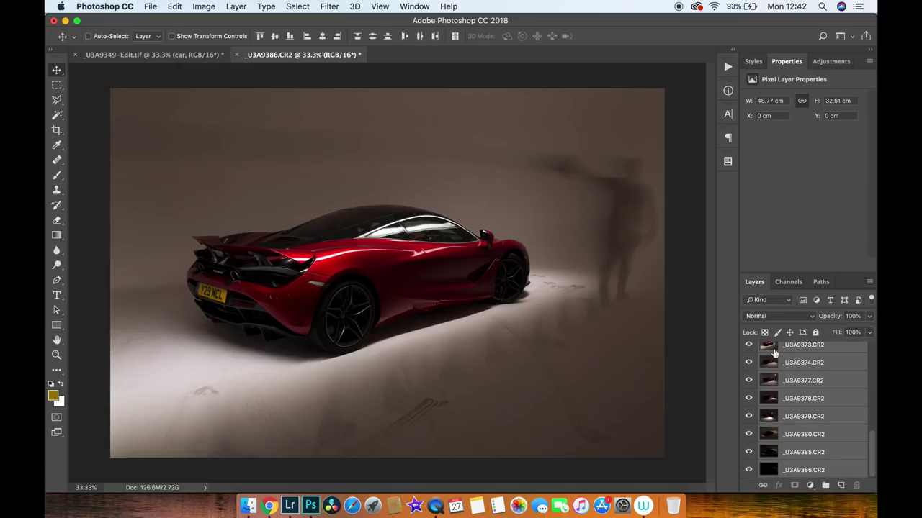
left_click(771, 314)
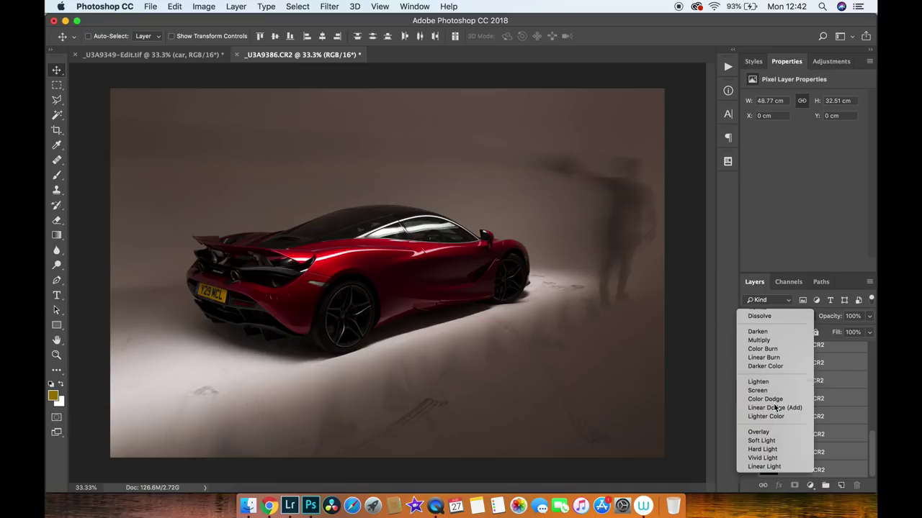
left_click(758, 381)
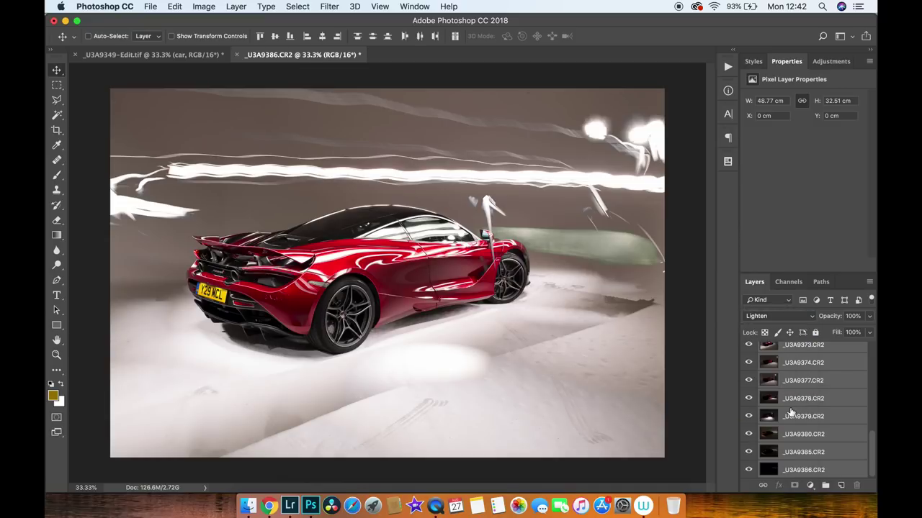
Look through the layer stack and hide the _U3A9379.CR2 layer that lights the floor in front of the car.
left_click(838, 450)
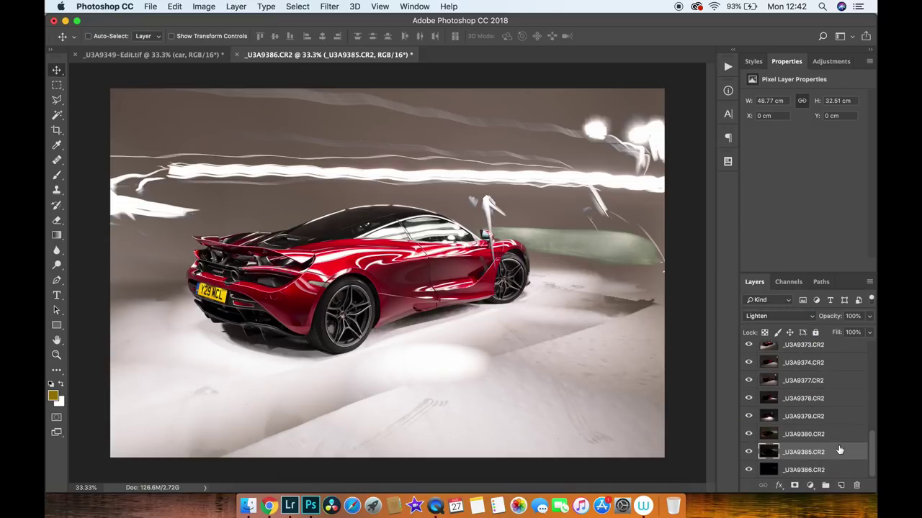
left_click_drag(874, 458, 869, 424)
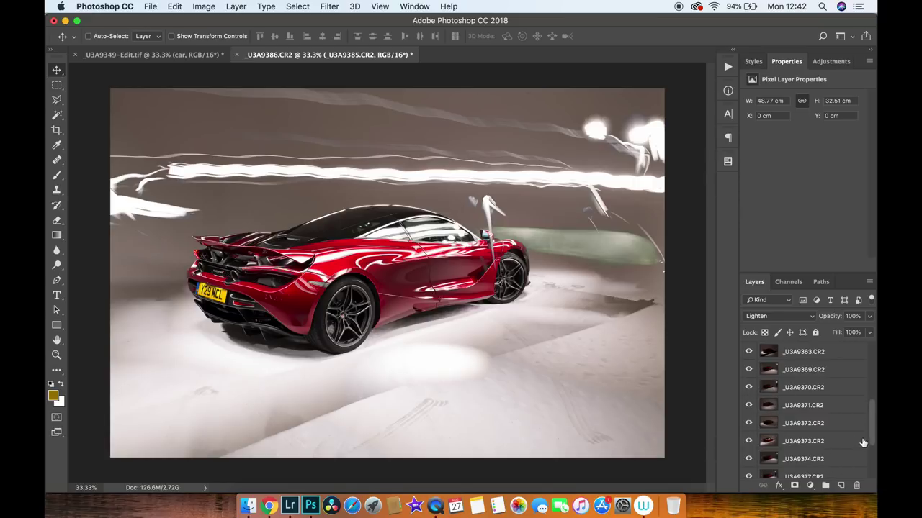
left_click_drag(871, 447, 869, 459)
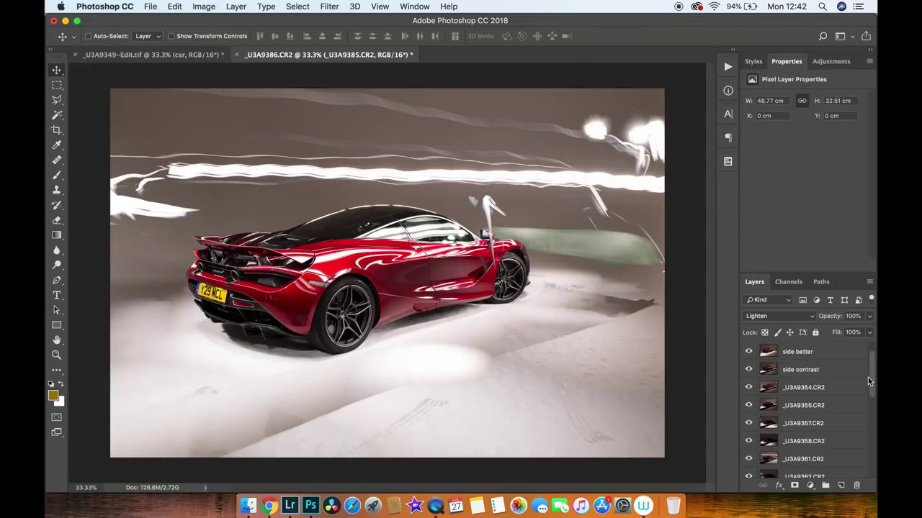
left_click_drag(868, 378, 865, 454)
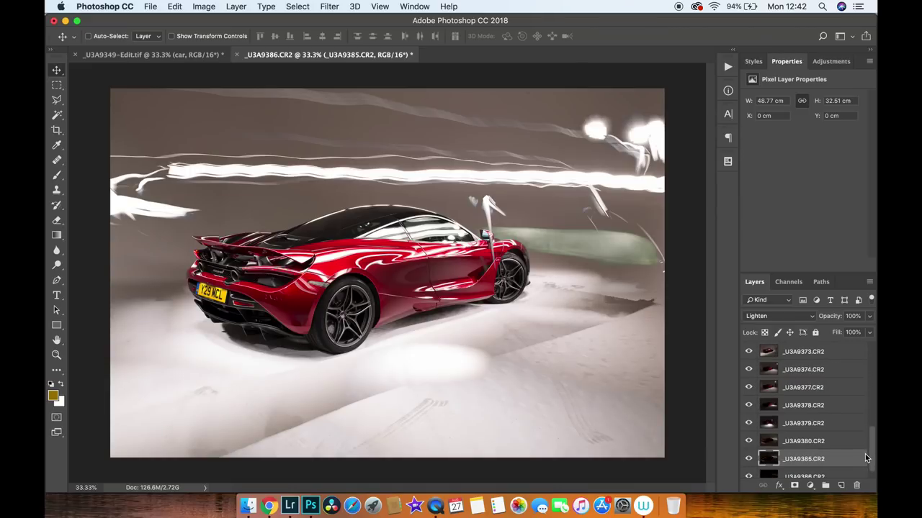
left_click(748, 424)
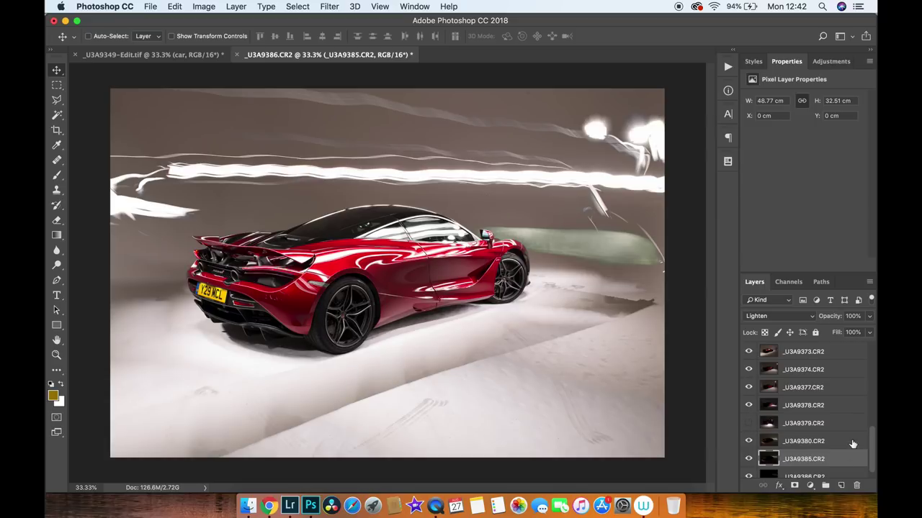
Group all layers from side down to _U3A9386.CR2 into one group and leave it deselected.
left_click_drag(864, 442, 866, 316)
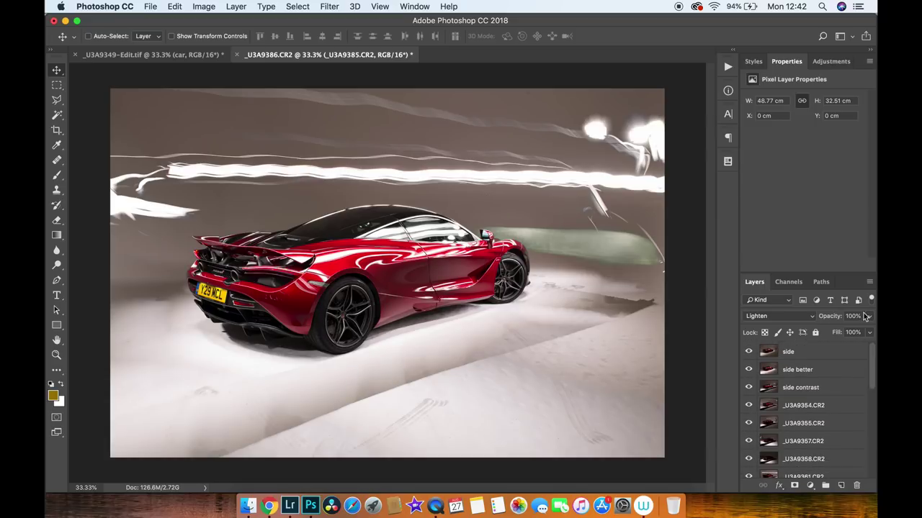
left_click(824, 353)
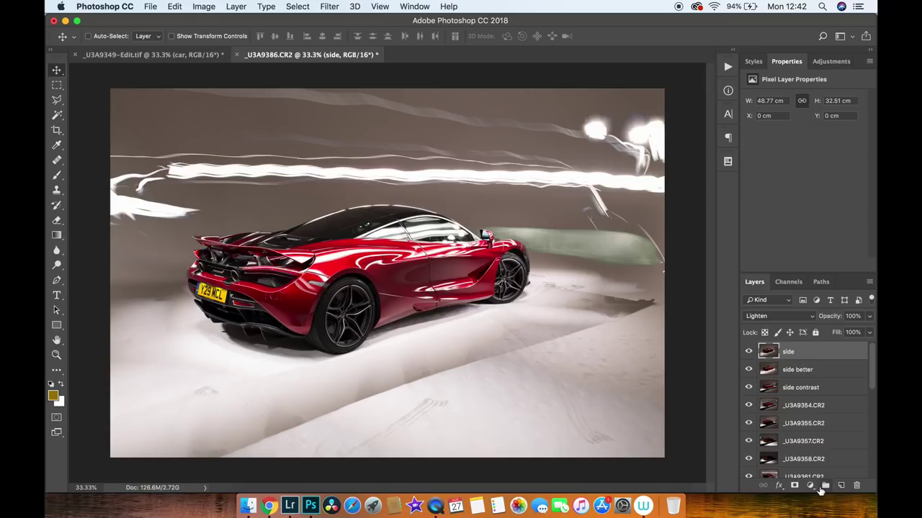
left_click_drag(870, 371, 868, 474)
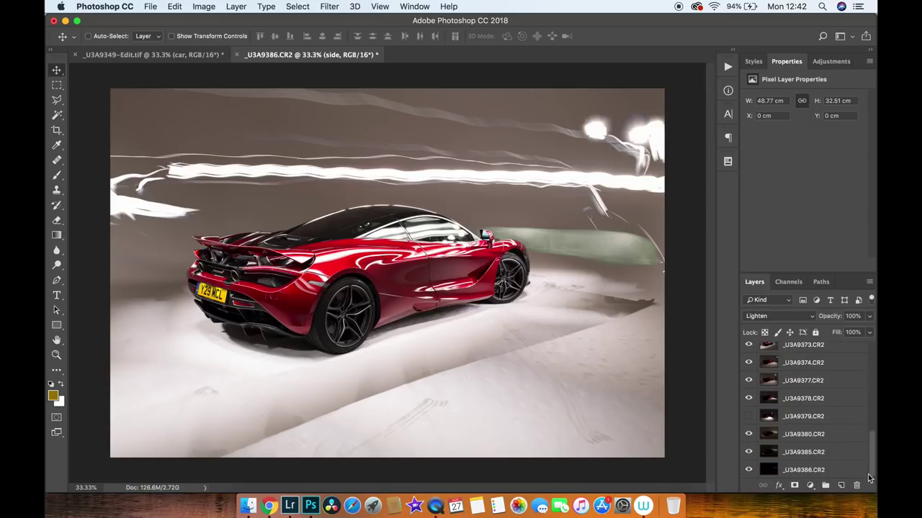
left_click(828, 471, "shift")
key("super+g")
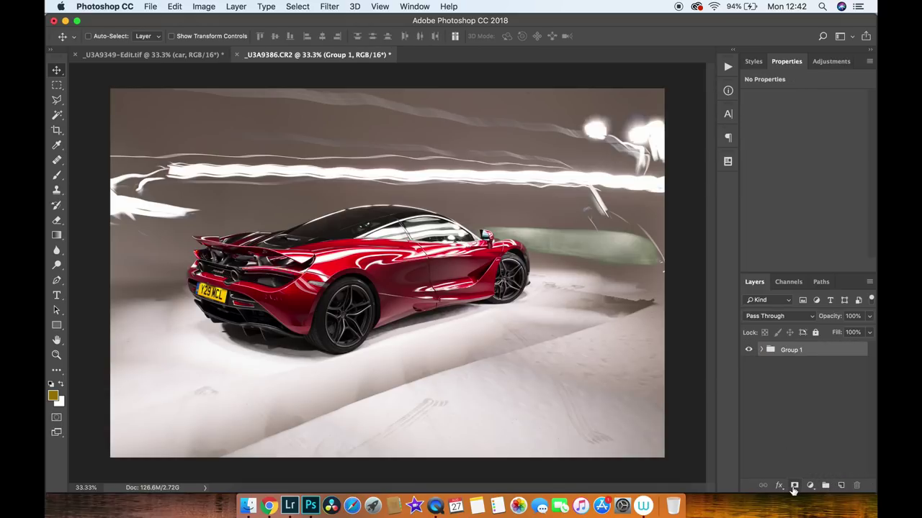
left_click(760, 421)
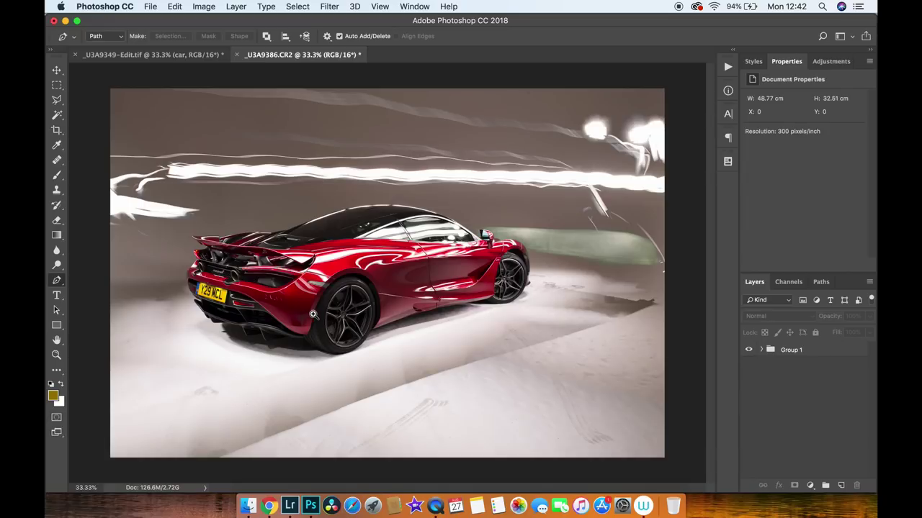
Try a straight Pen tool path segment on the floor beside the rear wheel at 400% zoom, and delete it.
left_click_drag(399, 396, 396, 388)
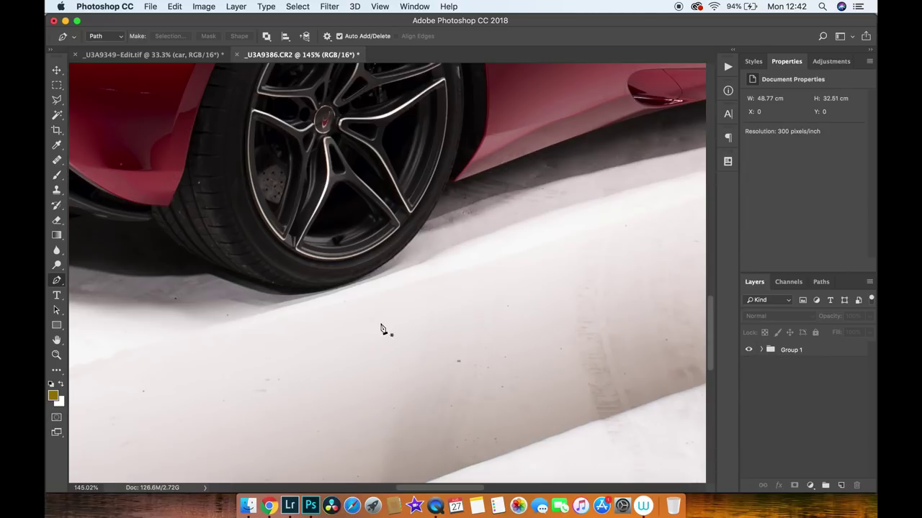
key("super+plus")
key("super+plus")
key("super+plus")
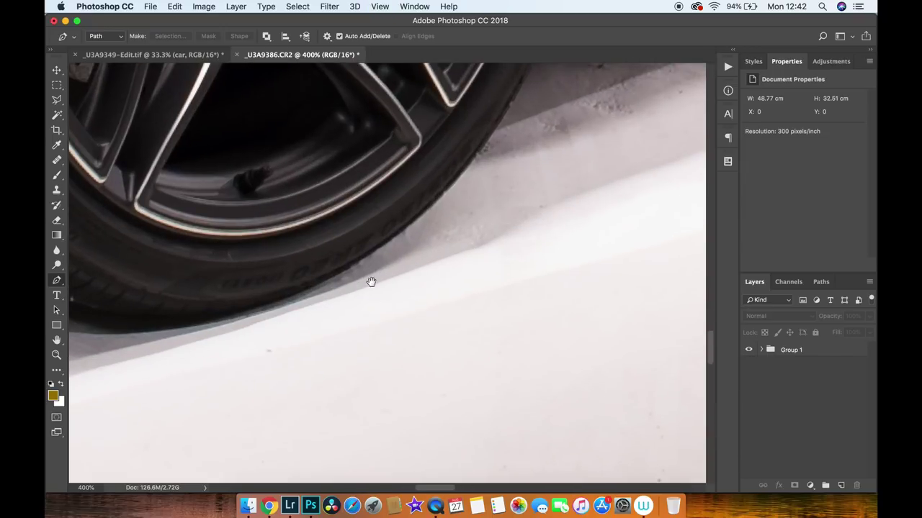
left_click_drag(371, 281, 437, 292)
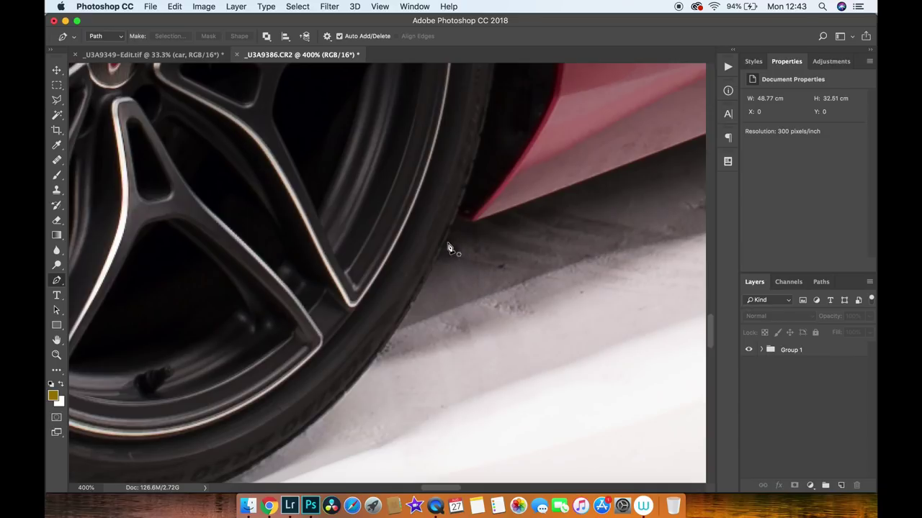
left_click(601, 401)
left_click(465, 332)
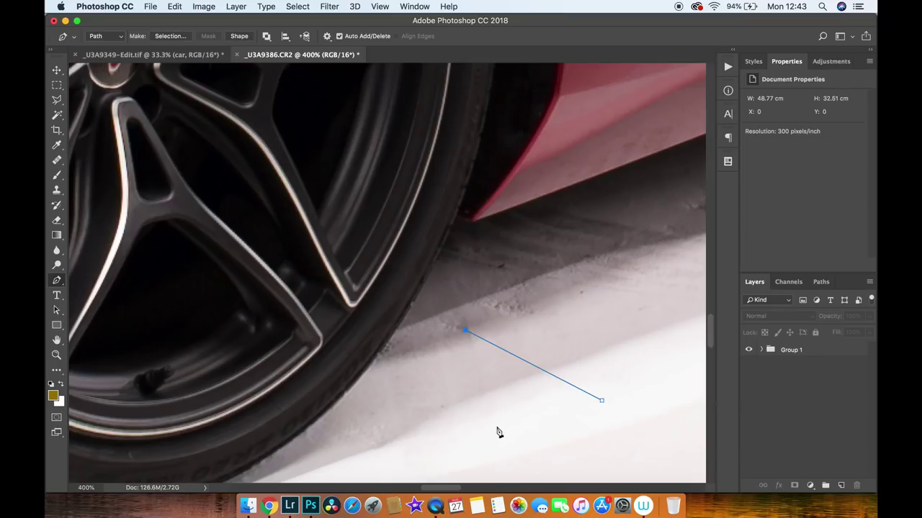
key("BackSpace")
key("BackSpace")
Try a curved Pen tool path on the floor beside the rear wheel, and delete it.
left_click(621, 356)
left_click_drag(516, 393, 431, 394)
left_click(436, 318)
key("BackSpace")
key("BackSpace")
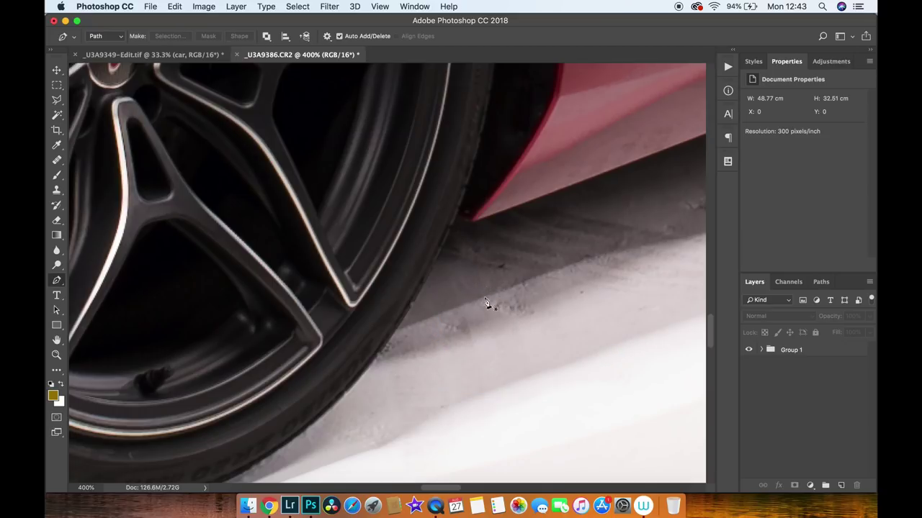
Try tracing the lower edge of the rear tyre with a curved Pen path at 400% zoom, and delete the path.
left_click(455, 225)
scroll(410, 306, "down", 5)
scroll(410, 306, "left", 3)
left_click_drag(402, 292, 325, 360)
left_click_drag(463, 301, 694, 205)
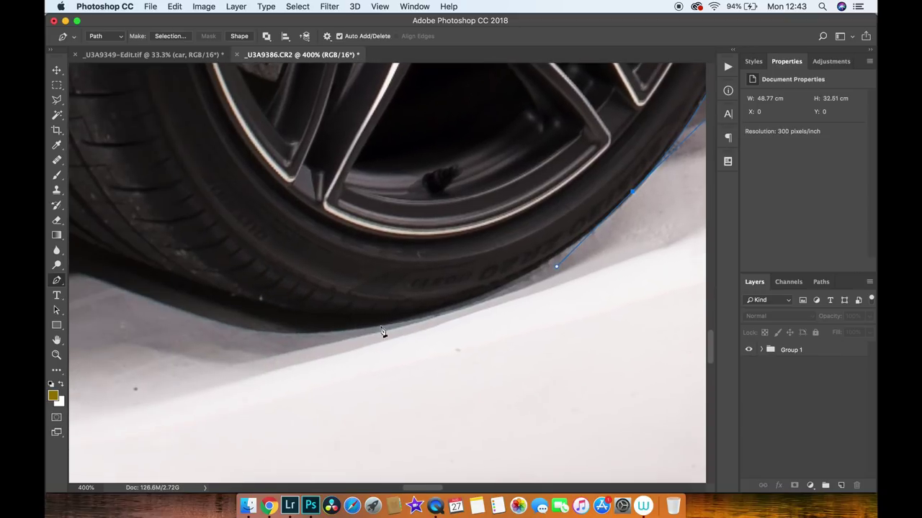
left_click_drag(379, 319, 298, 327)
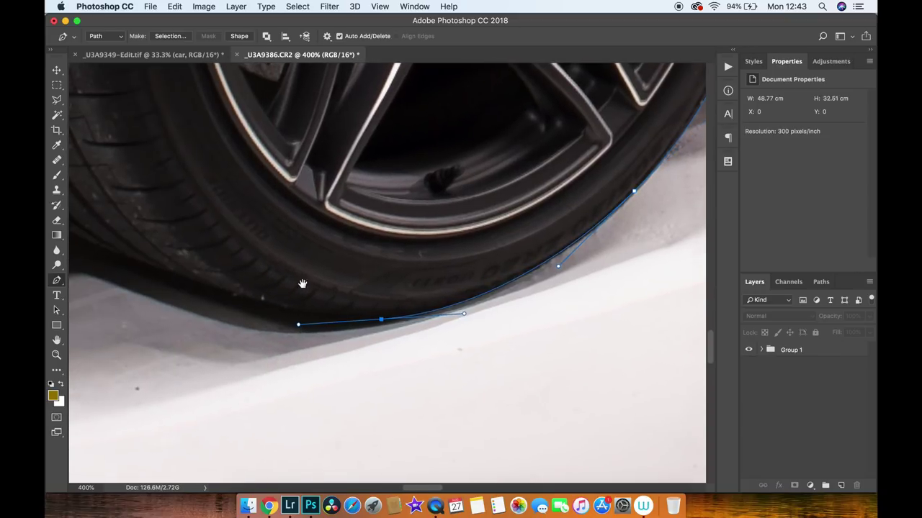
left_click_drag(262, 292, 496, 317)
left_click_drag(368, 292, 324, 270)
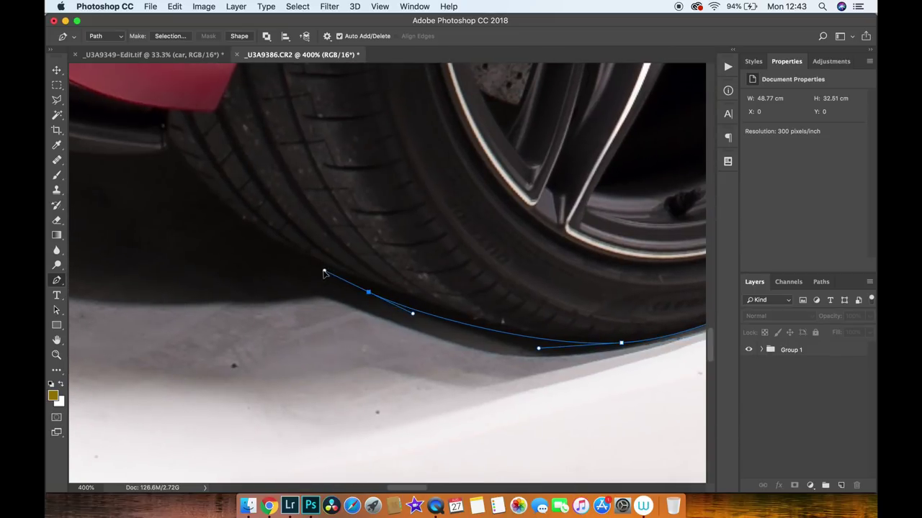
left_click_drag(207, 185, 185, 159)
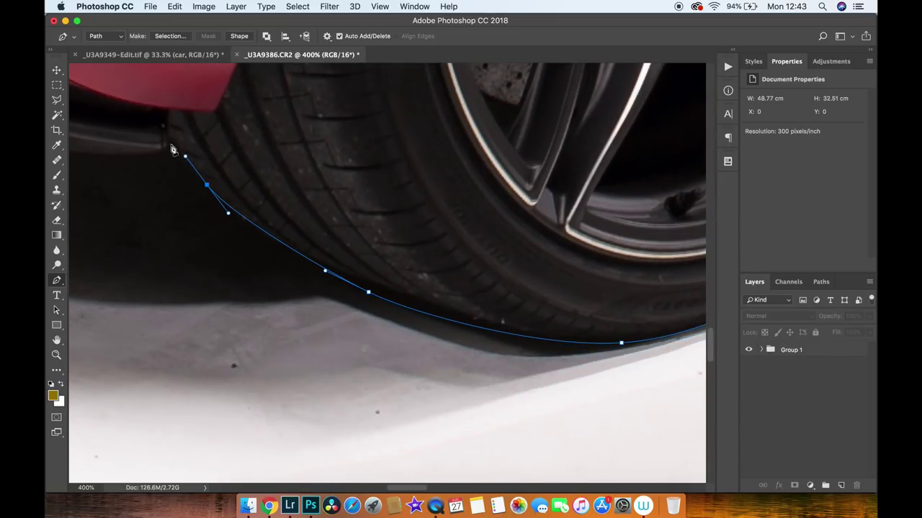
key("BackSpace")
key("BackSpace")
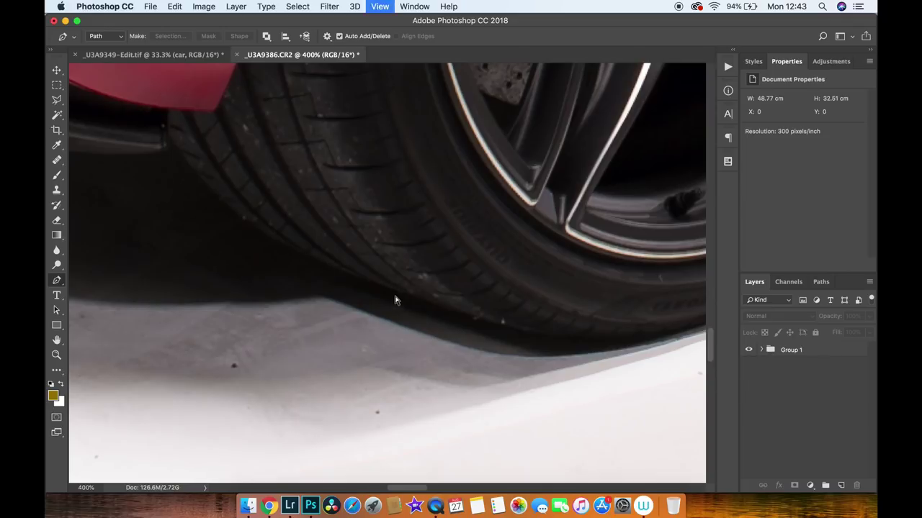
Add an Exposure adjustment layer above Group 1 and adjust its Gamma Correction.
key("super+minus")
key("super+minus")
key("super+minus")
key("super+minus")
key("super+minus")
key("super+minus")
key("super+minus")
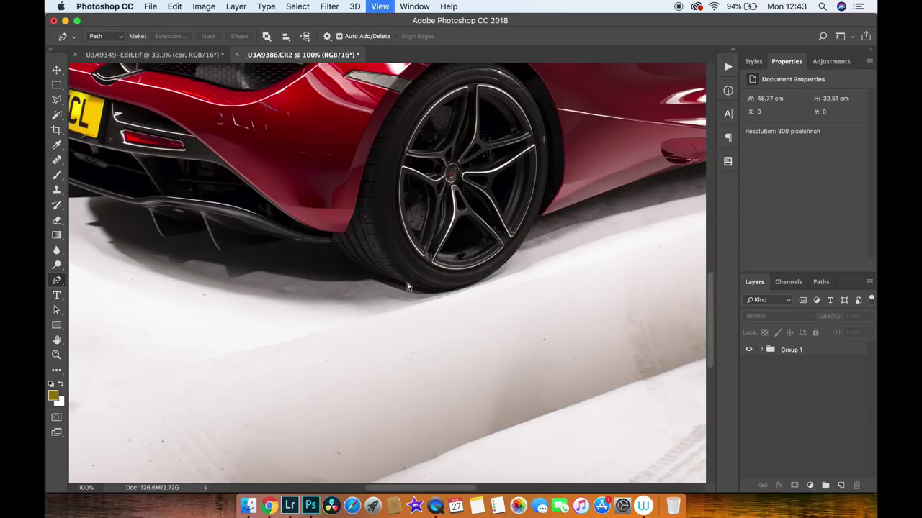
key("super+minus")
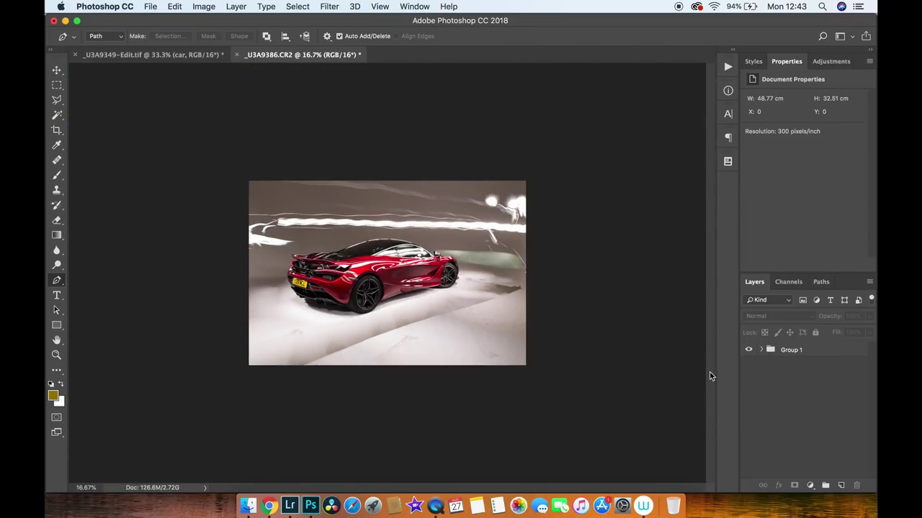
left_click(811, 484)
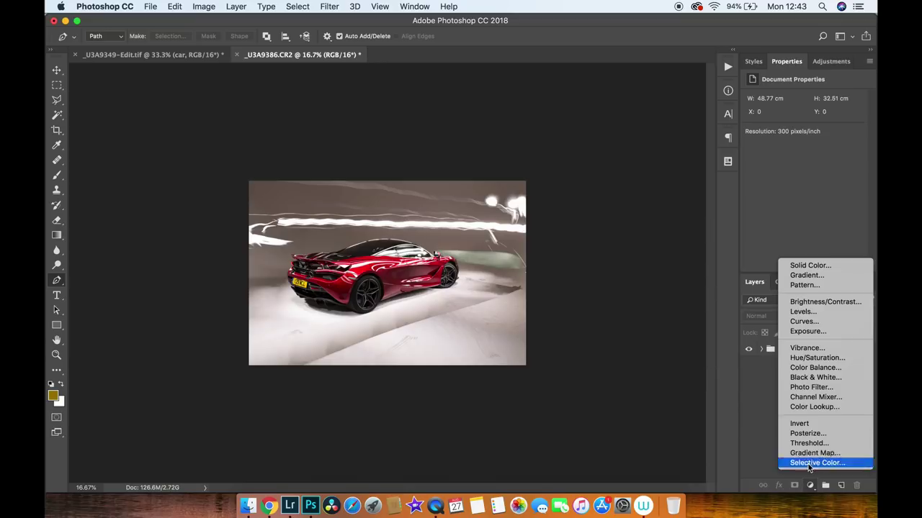
left_click(813, 375)
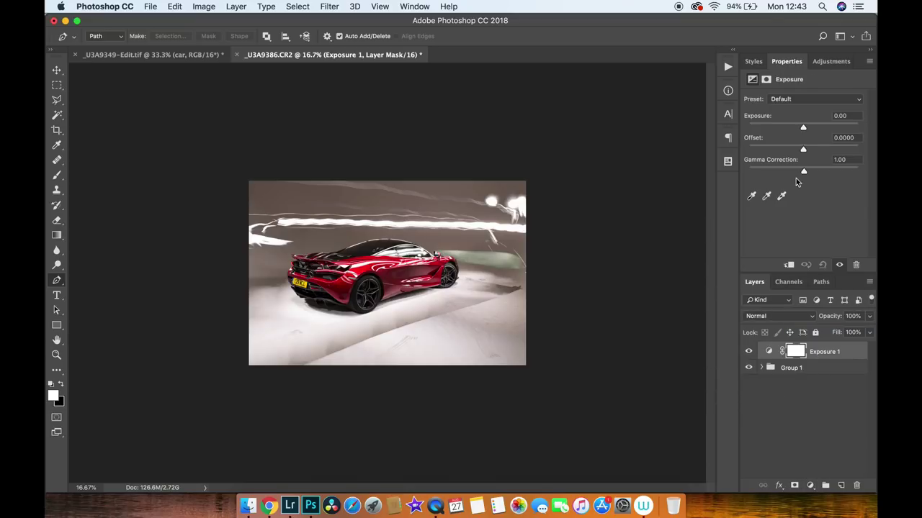
left_click_drag(812, 173, 790, 176)
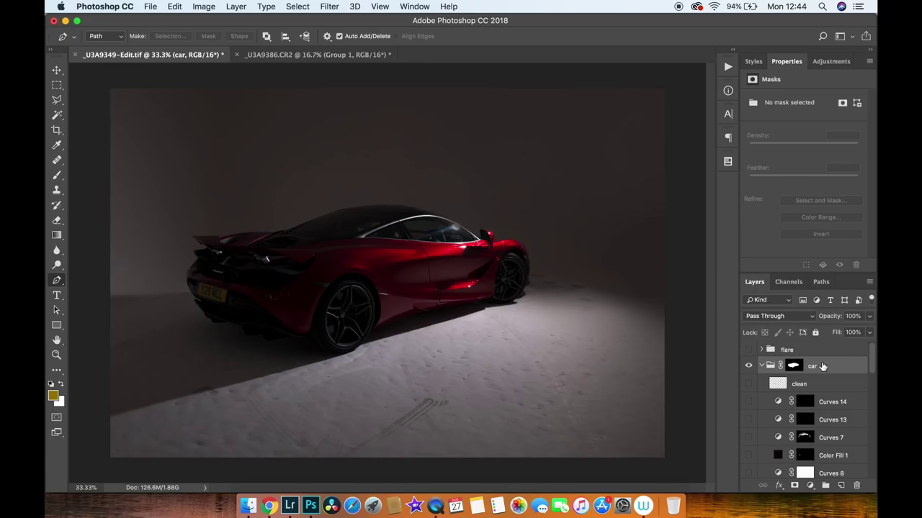
In the _U3A9349-Edit.tif document, collapse the car and background groups and display the car group's layer mask on its own.
left_click(761, 366)
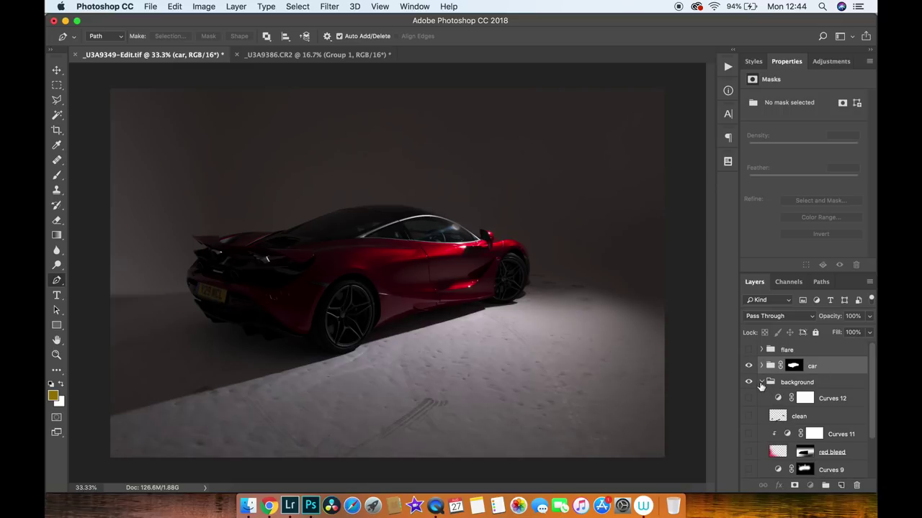
left_click(762, 382)
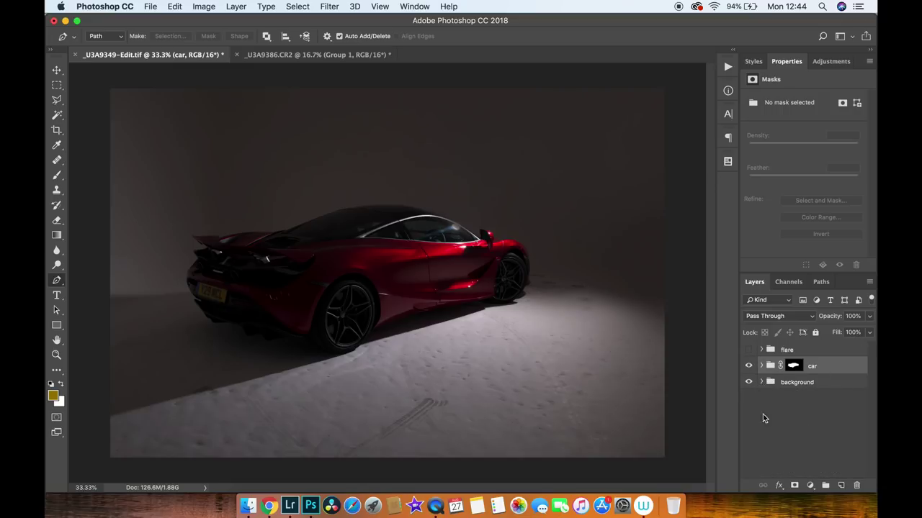
left_click(822, 382)
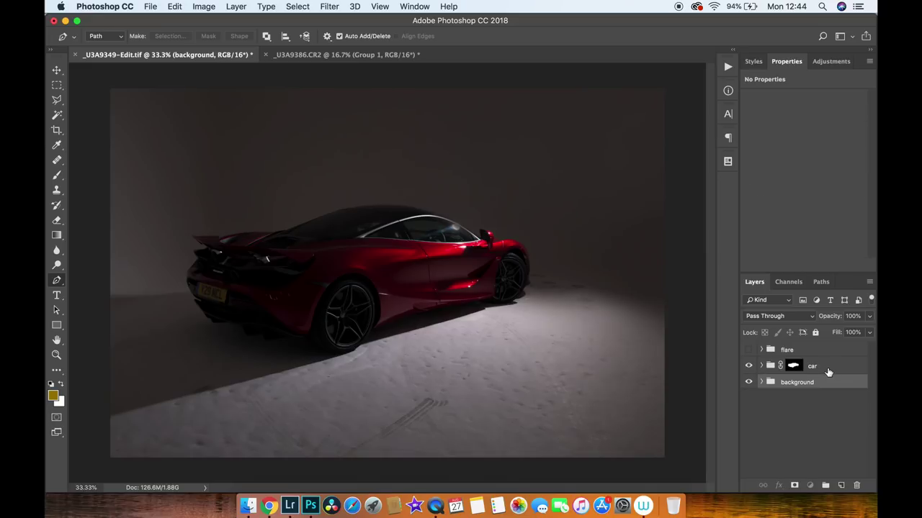
left_click(826, 368)
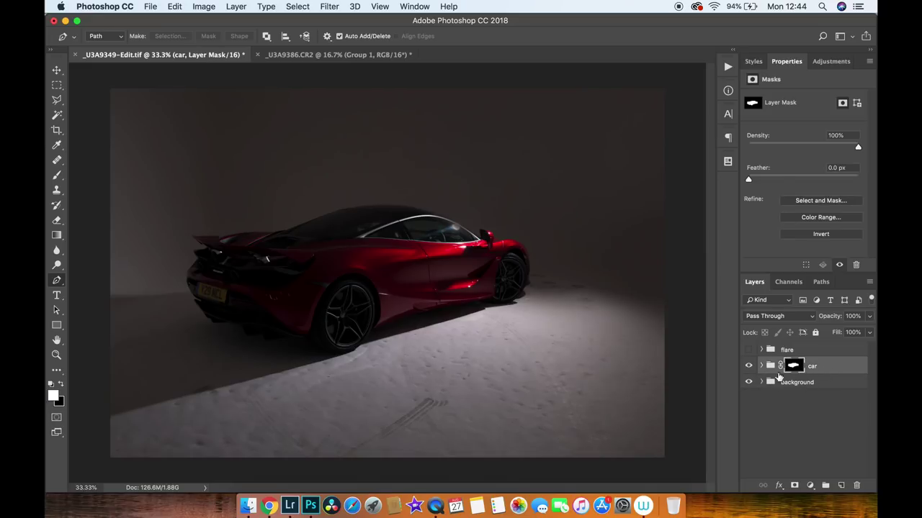
left_click(792, 367, "alt")
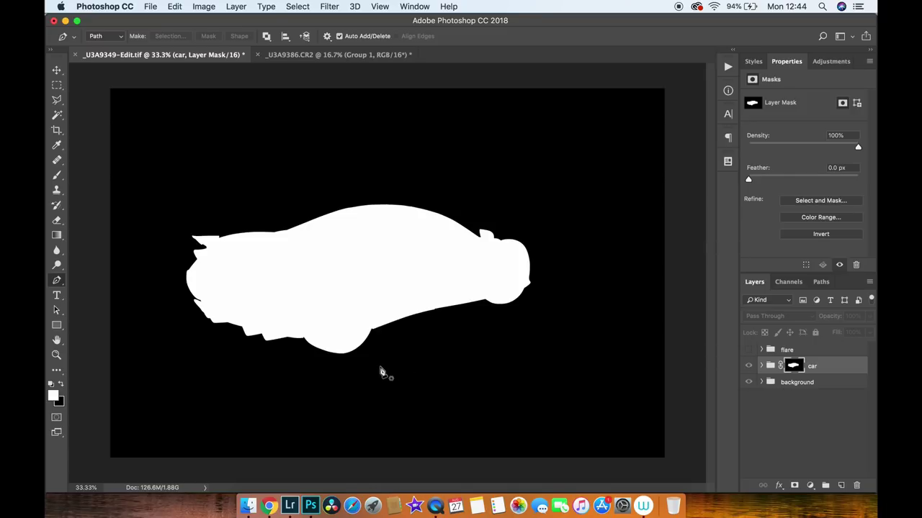
Draw a closed four-sided Pen path on the floor area below the front wheel and convert it to a selection.
right_click(388, 335)
left_click(411, 321)
left_click(519, 372)
left_click(467, 377)
left_click(470, 328)
left_click(510, 317)
left_click(518, 373)
right_click(512, 356)
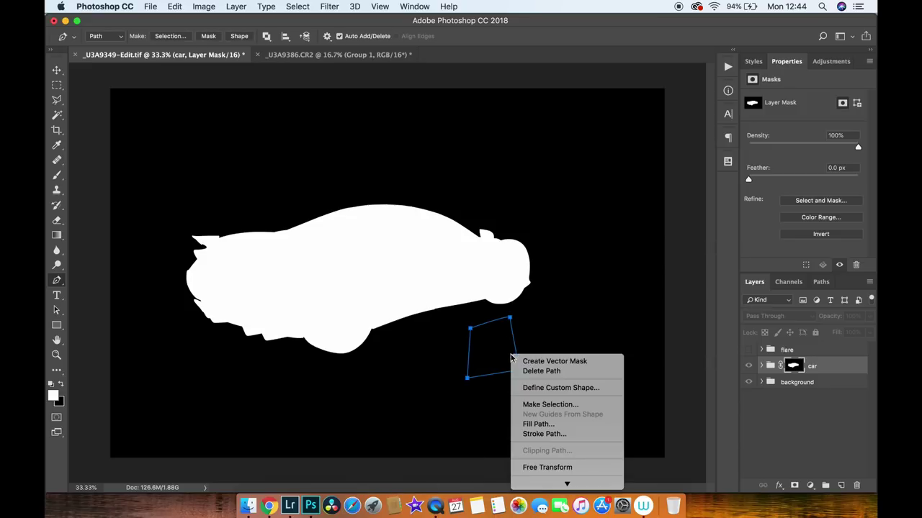
left_click(524, 404)
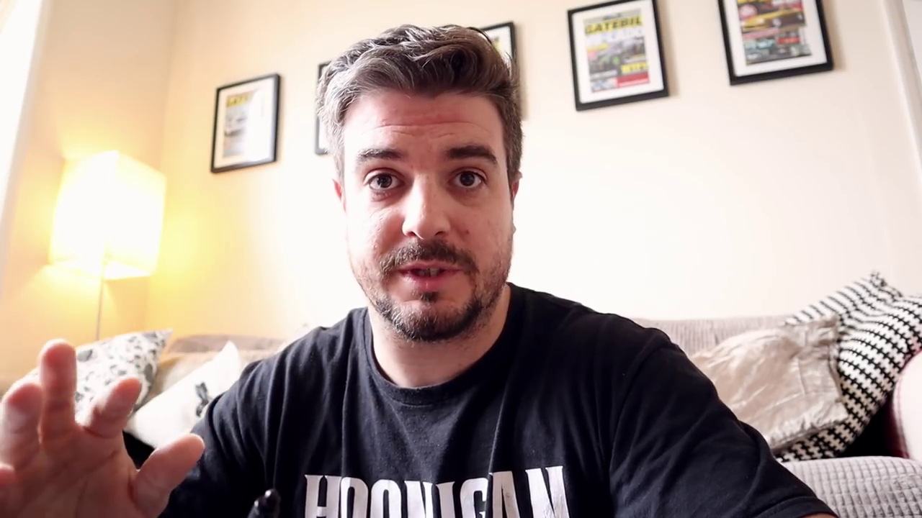
key("Return")
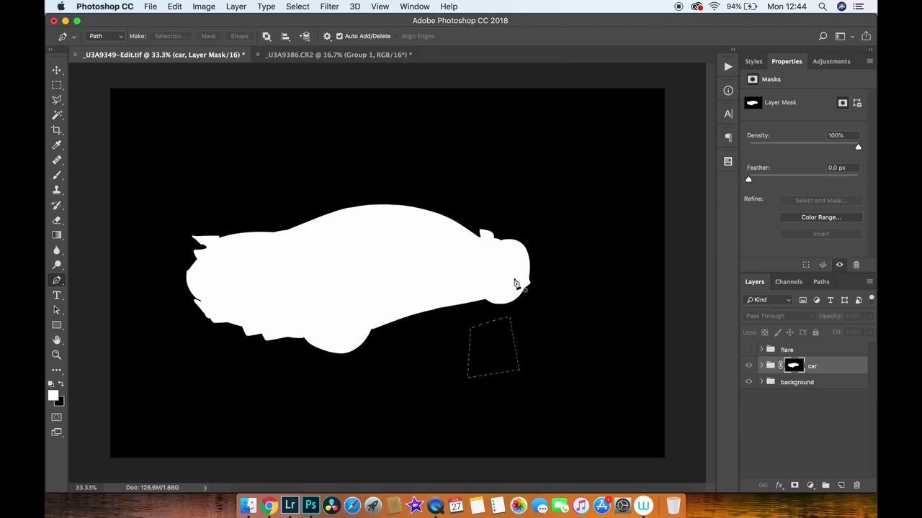
Add a new layer masked to the four-sided selection, display its mask, and delete the layer, leaving the car group selected.
left_click(840, 485)
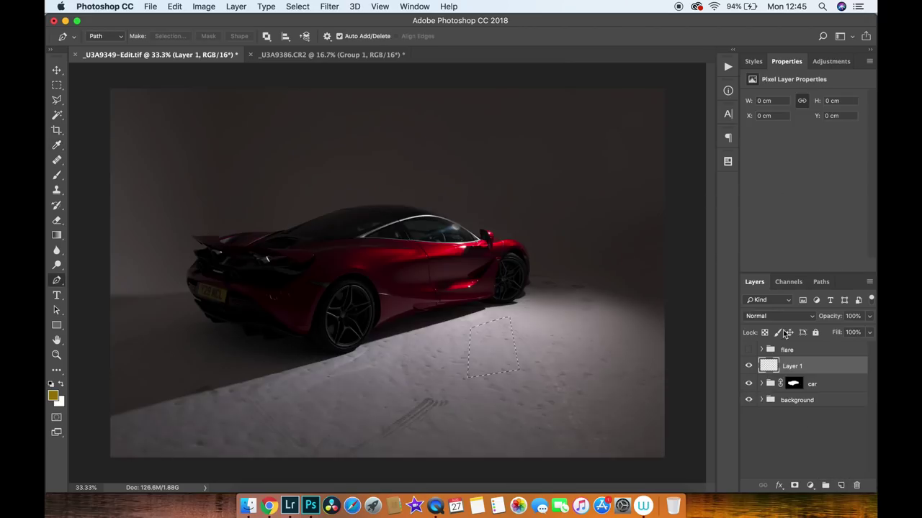
left_click(795, 486)
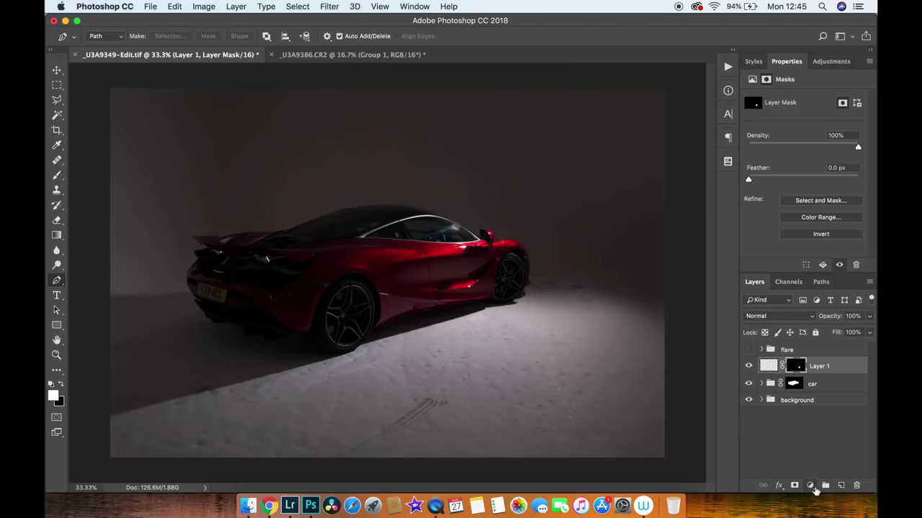
left_click(795, 367, "alt")
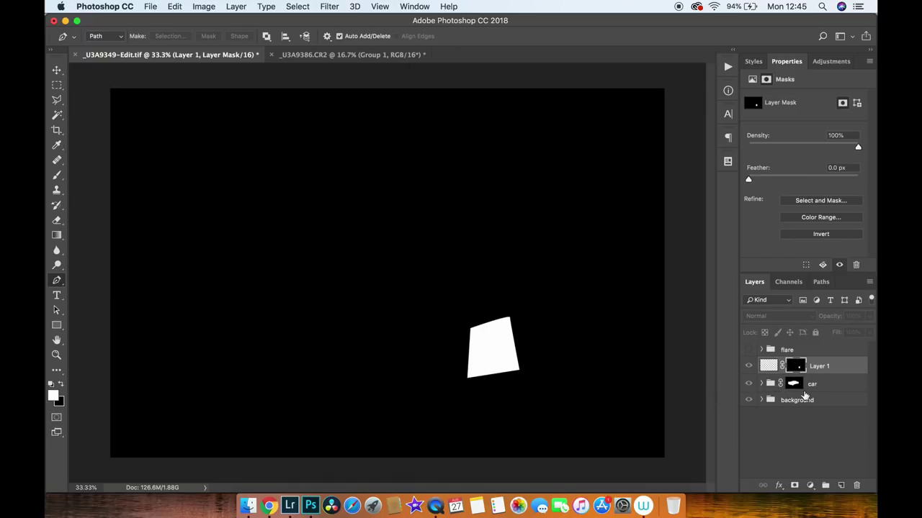
key("BackSpace")
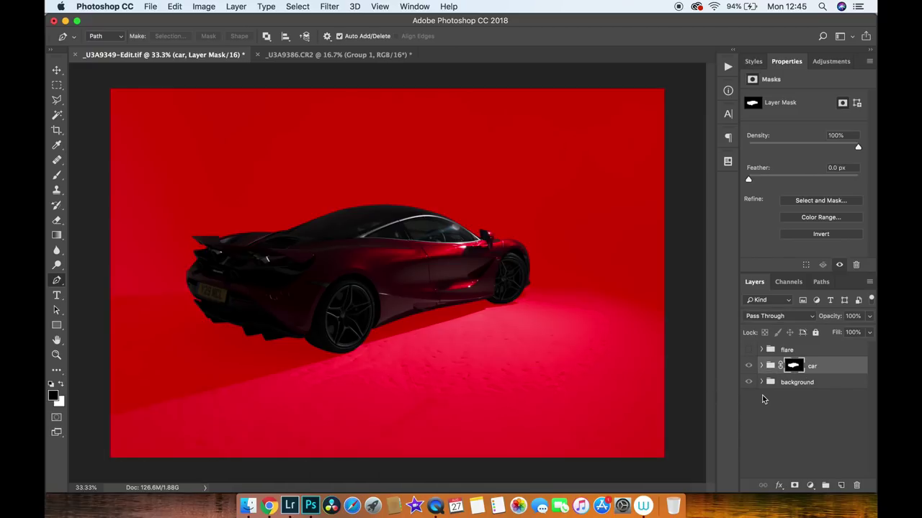
left_click(834, 367)
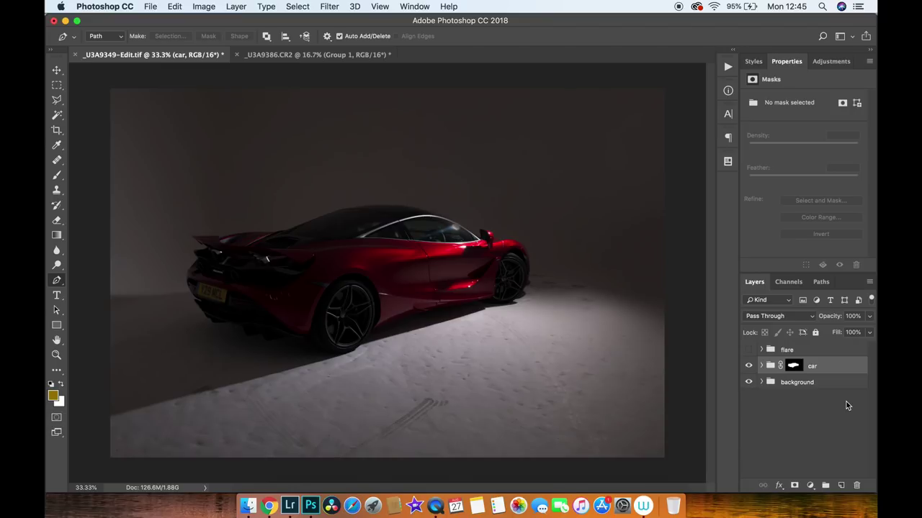
Expand the background group, make its Curves 6, Curves 10 and Curves 9 layers visible, and inspect the Curves 9 mask.
left_click(761, 383)
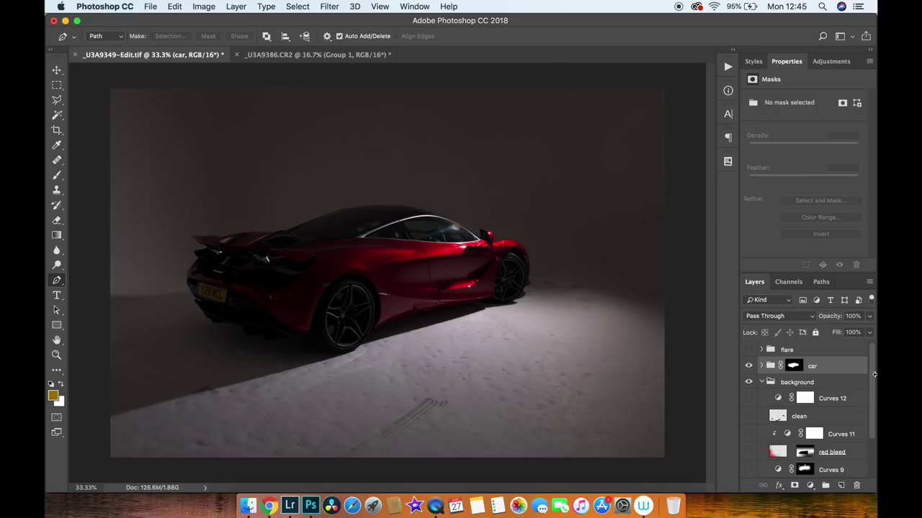
left_click_drag(871, 381, 868, 433)
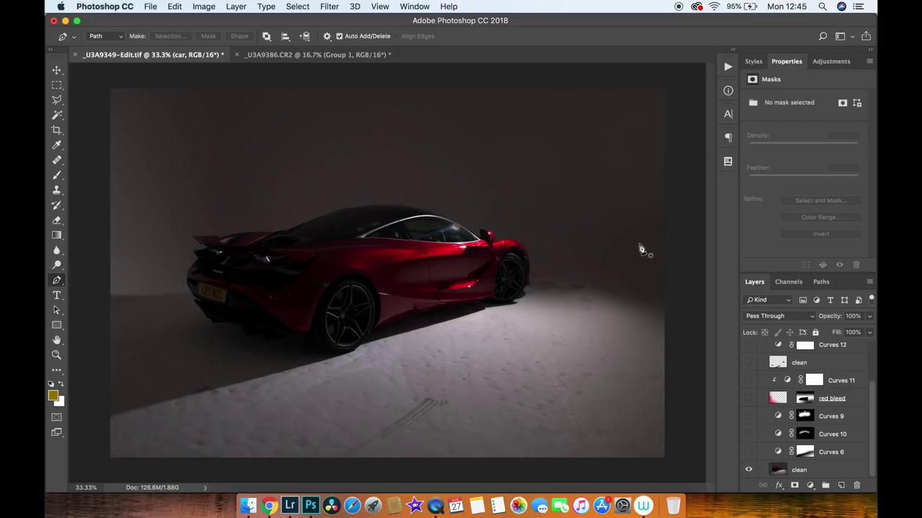
key("v")
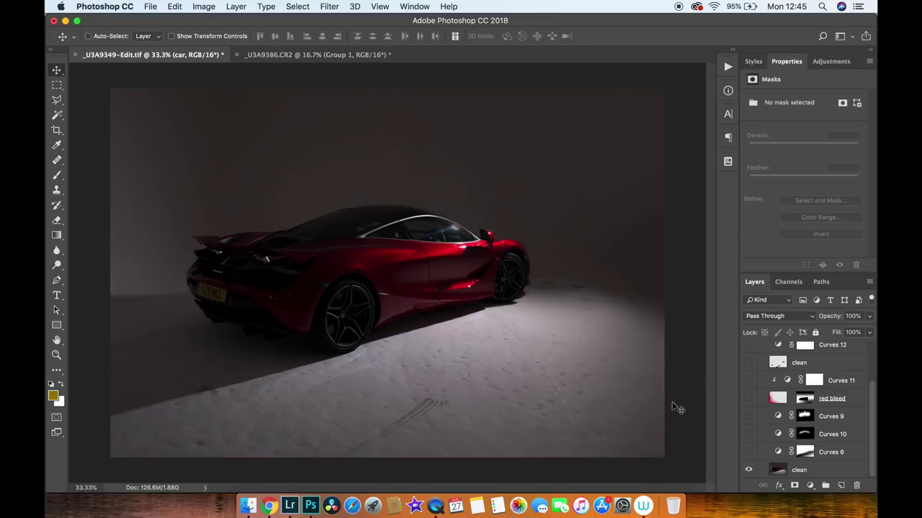
left_click(749, 452)
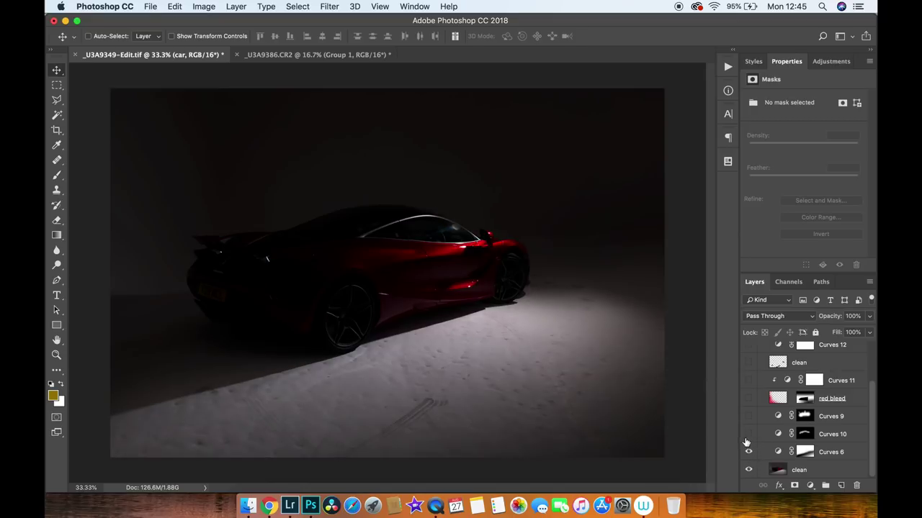
left_click(749, 433)
left_click(749, 416)
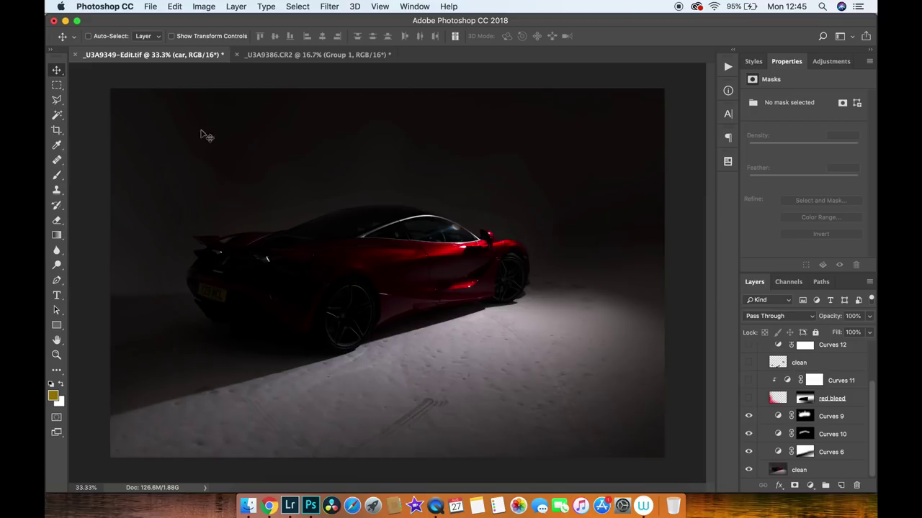
left_click(804, 424, "alt")
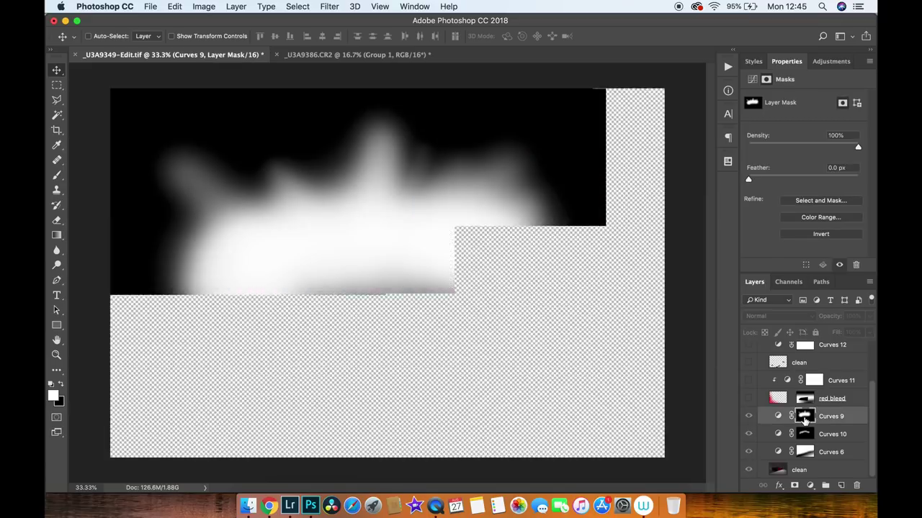
left_click(851, 418)
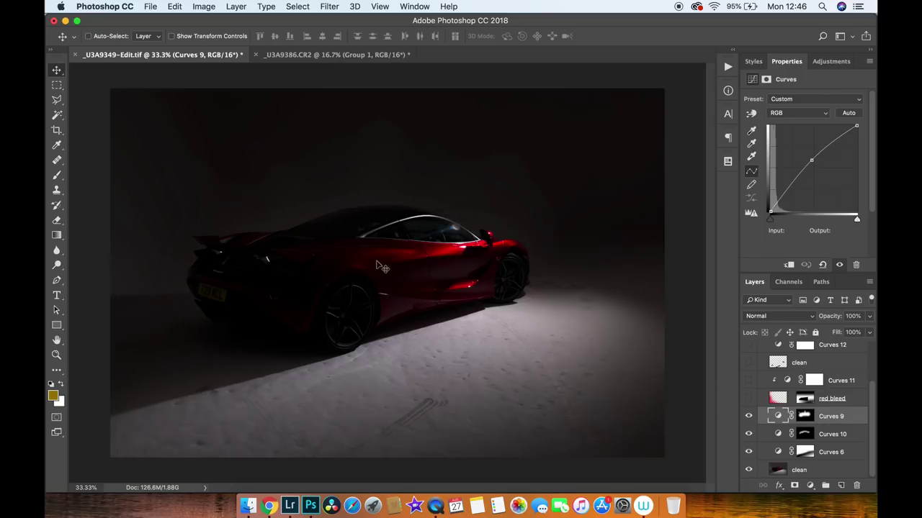
Make the red bleed layer with its clipped Curves 11 and the upper clean layer visible, and select that clean layer.
left_click(749, 398)
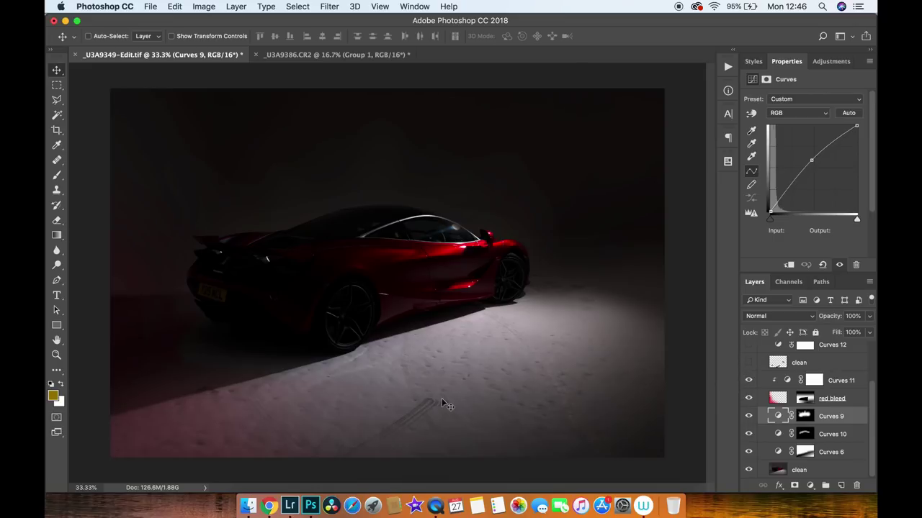
left_click(748, 364)
left_click(805, 363)
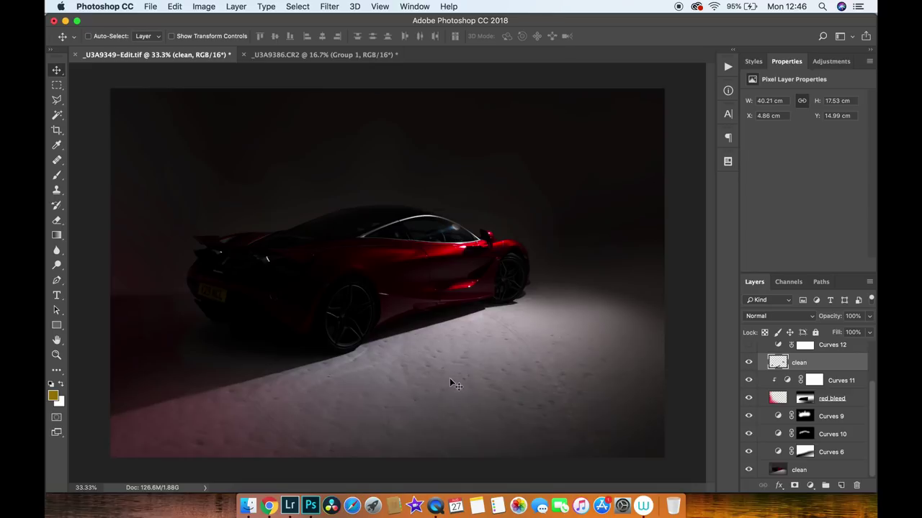
Add a new layer above the upper clean layer, sample the lit floor's colour for the Brush, and undo a trial dab.
key("b")
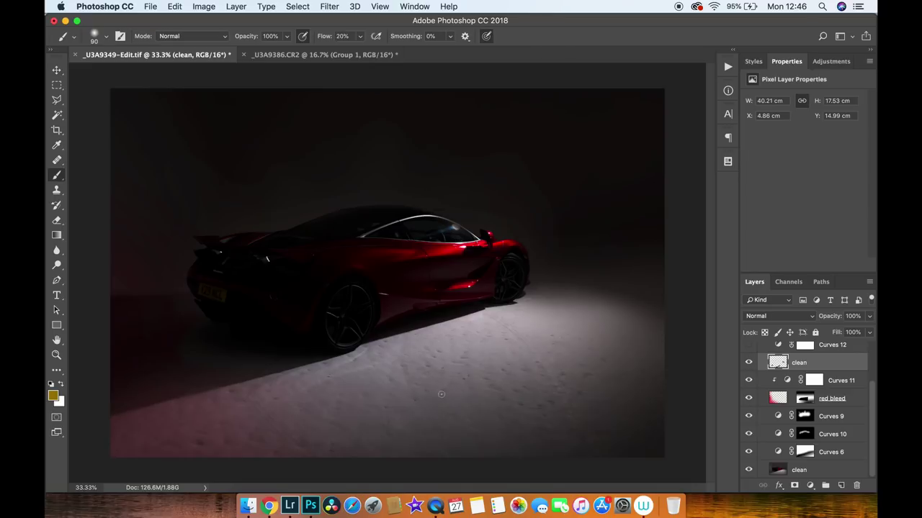
left_click(840, 485)
left_click(518, 347, "alt")
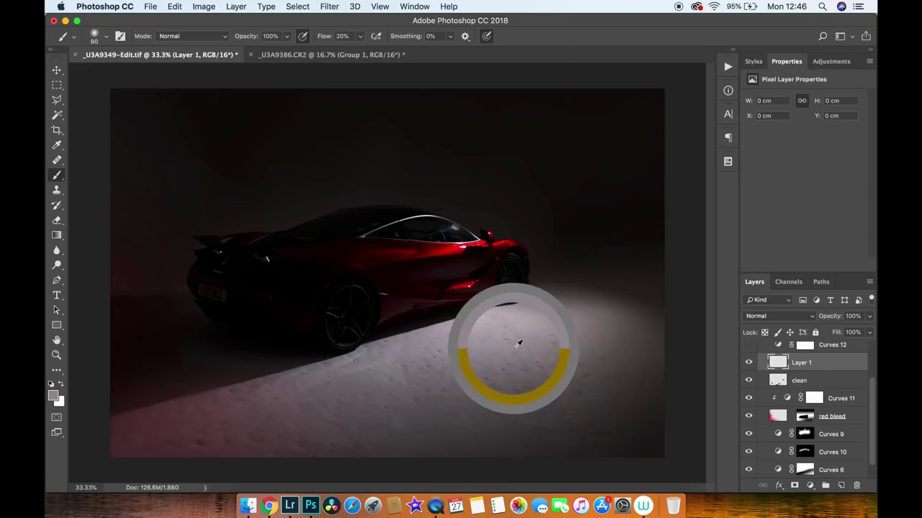
left_click(510, 346)
key("super+z")
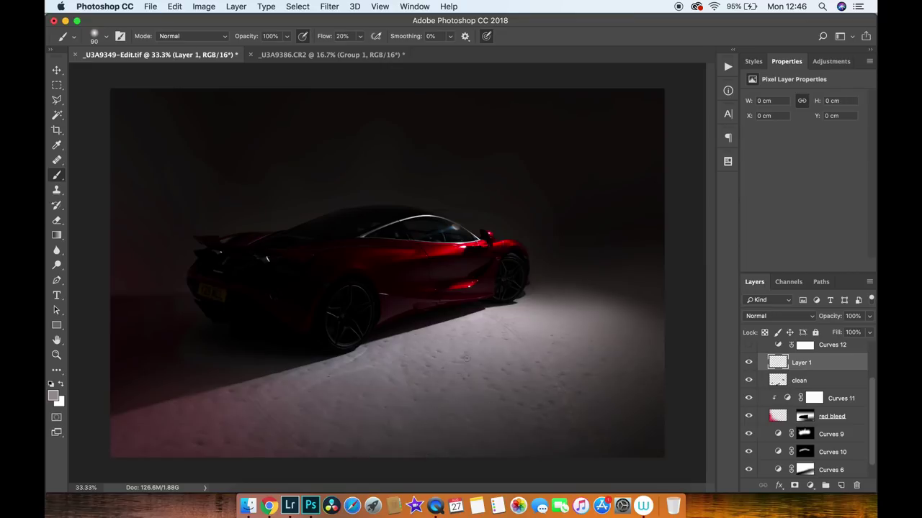
Use the Clone Stamp at 90 px on Layer 1 to cover dark specks on the lit floor with clean floor texture.
key("s")
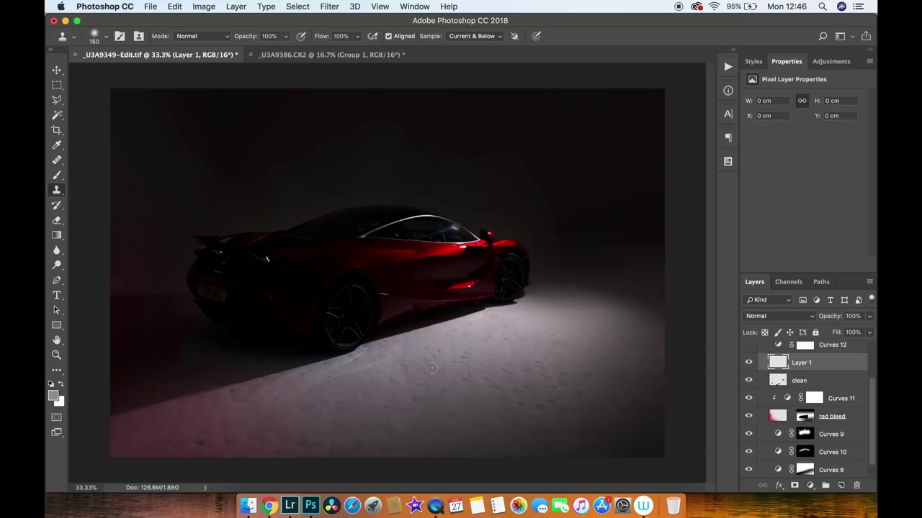
key("super+equal")
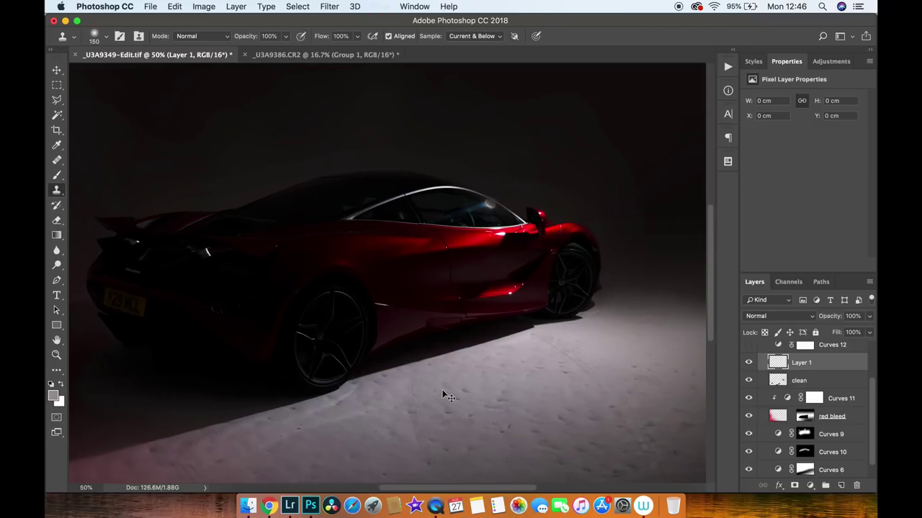
key("super+equal")
key("super+equal")
key("super+equal")
key("super+equal")
key("super+equal")
left_click_drag(444, 376, 283, 73)
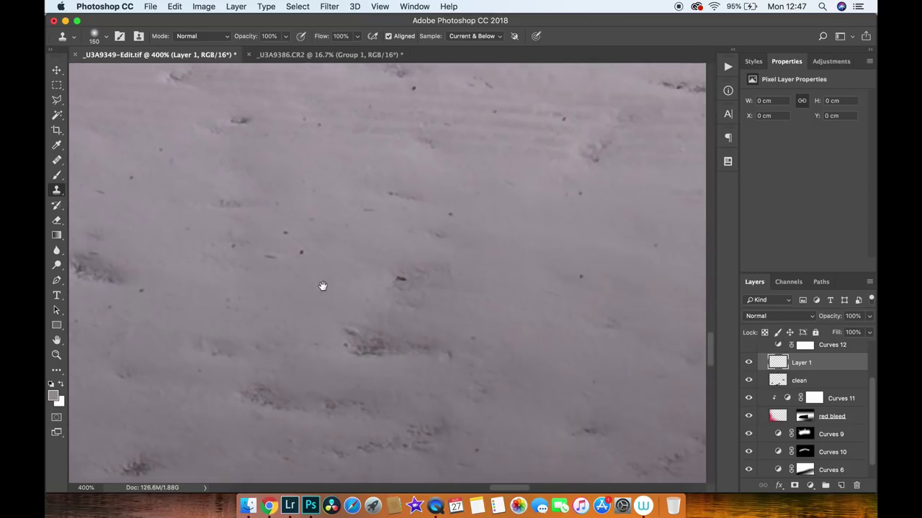
key("bracketleft")
key("bracketleft")
key("bracketleft")
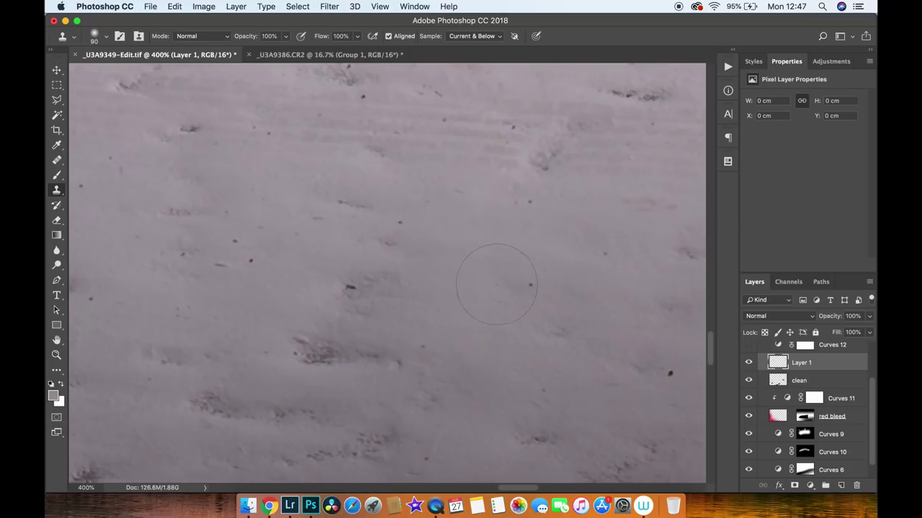
left_click(470, 256, "alt")
left_click(530, 284)
left_click(605, 255)
left_click(516, 208)
Clone out more floor specks on Layer 1 with a 45 px brush, resampling nearby clean floor as the source.
key("bracketleft")
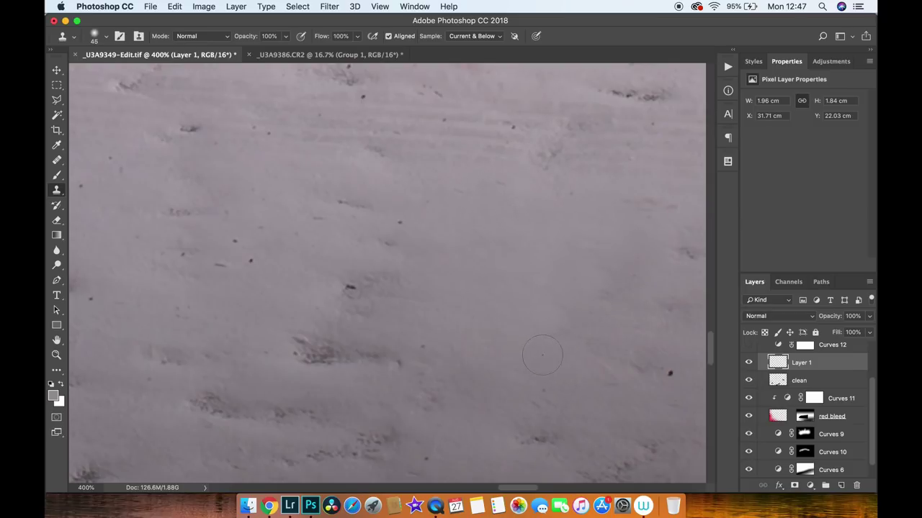
left_click(496, 392, "alt")
left_click(432, 285)
left_click(424, 195)
left_click(250, 302, "alt")
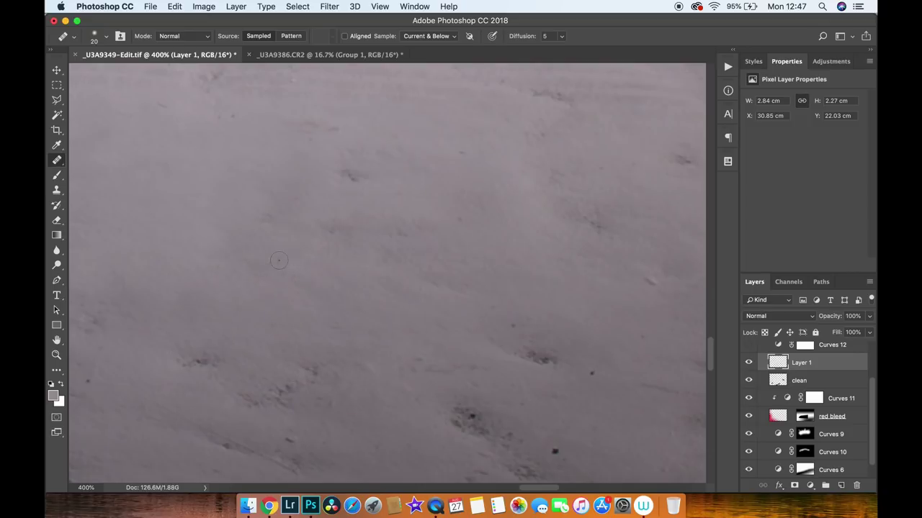
Hide Layer 1 and compare the lit floor with and without the clean layer, leaving the clean layer visible.
key("super+minus")
key("super+minus")
key("super+minus")
key("super+minus")
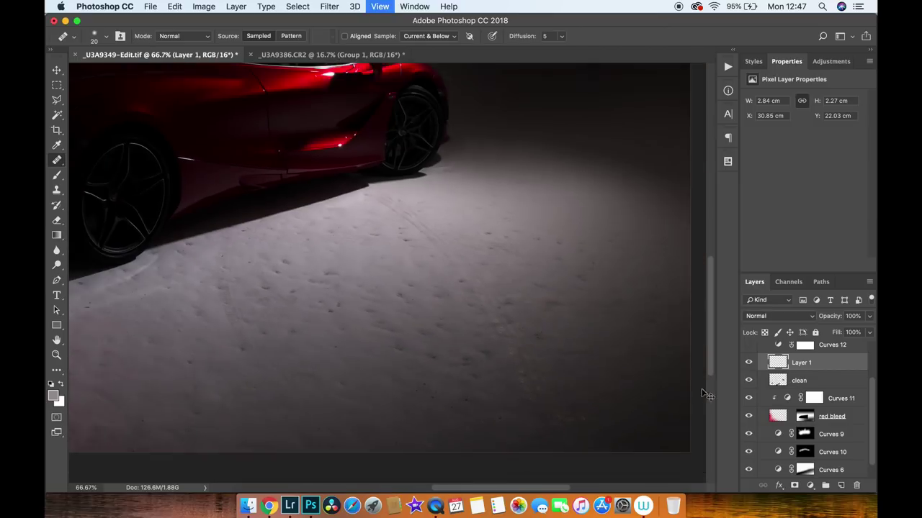
key("super+minus")
left_click(748, 363)
left_click(748, 381)
left_click(748, 381)
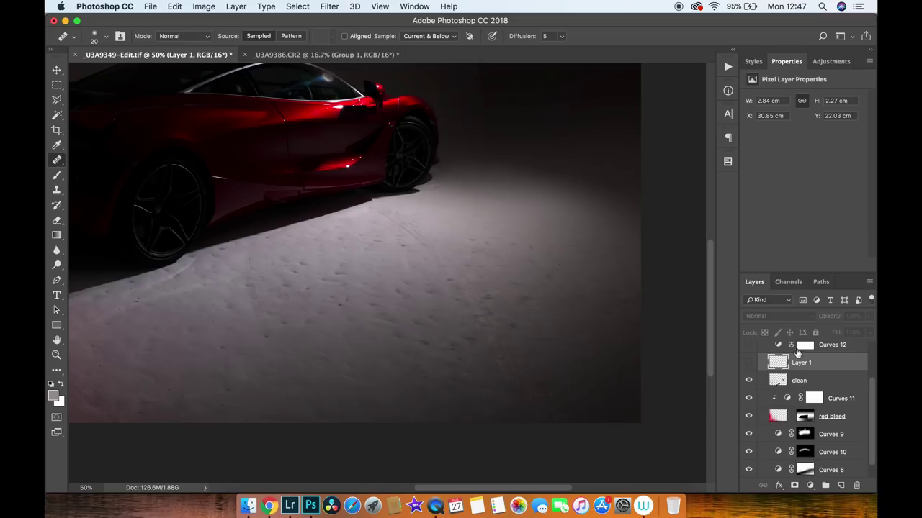
Make the Curves 12 layer visible and collapse the background group.
left_click_drag(873, 419, 875, 387)
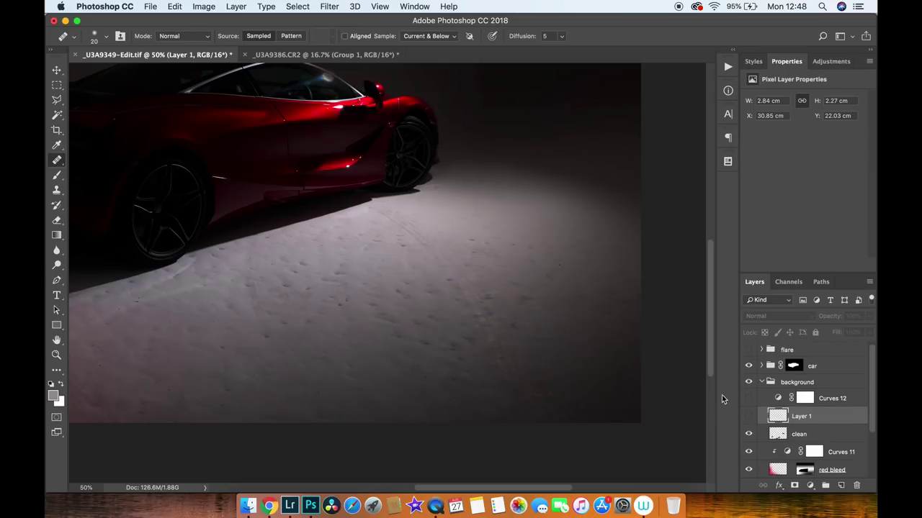
left_click(748, 398)
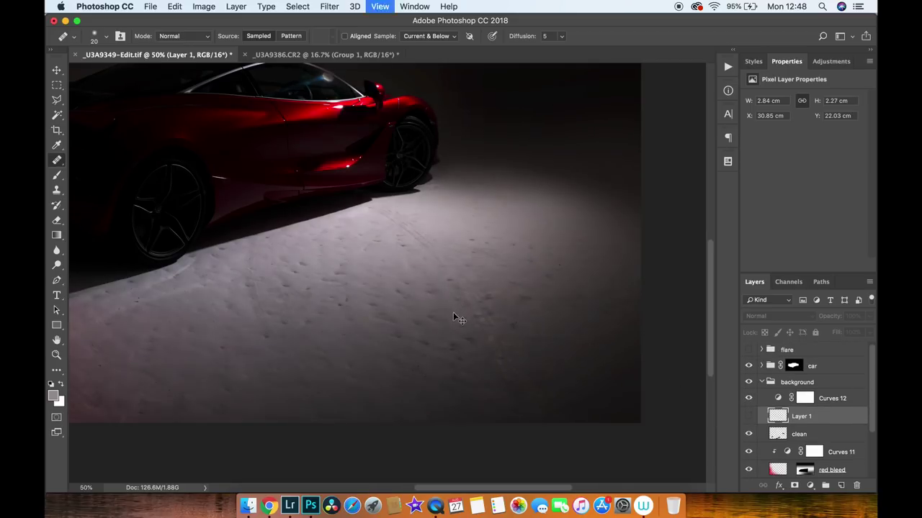
key("super+minus")
key("super+minus")
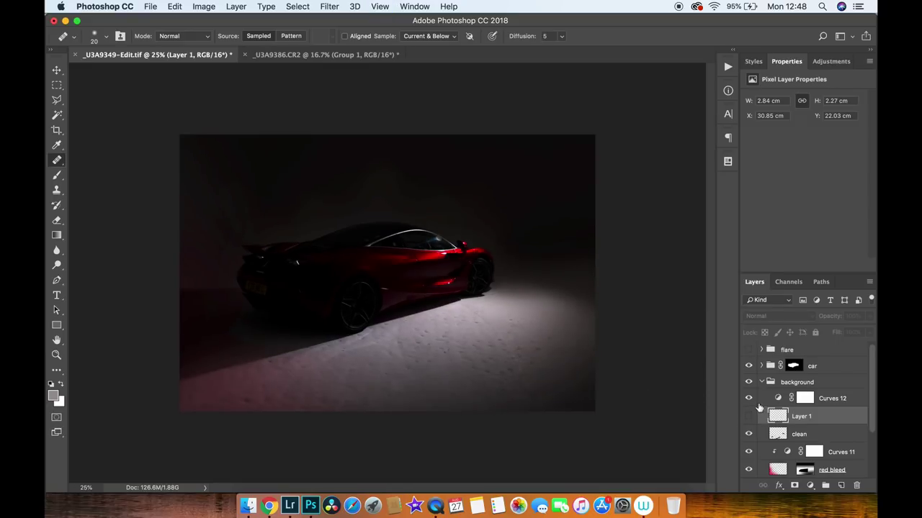
left_click(761, 383)
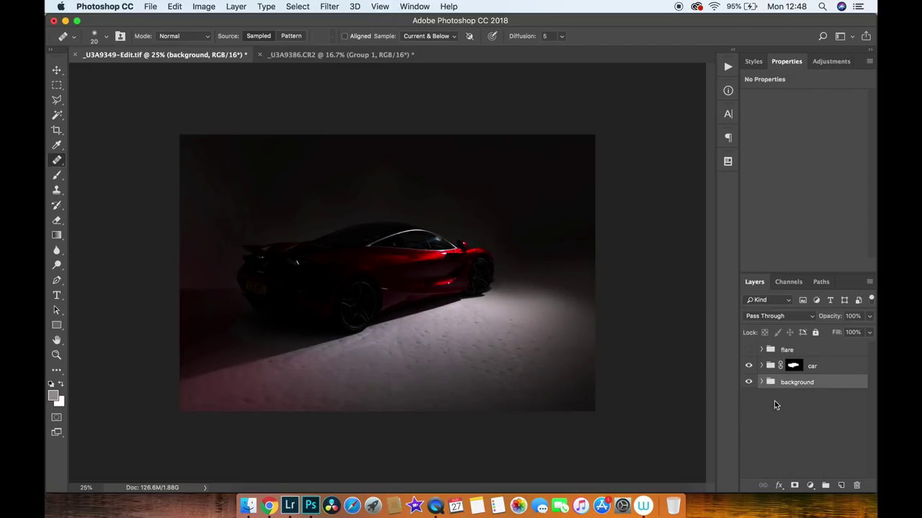
Expand the car group and make its rear 5 copy and side clean 3 layers visible.
left_click(762, 366)
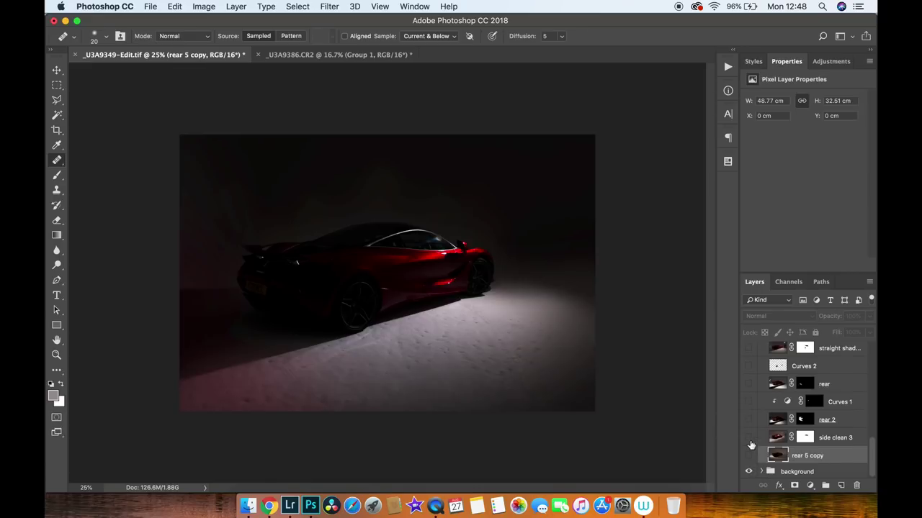
left_click(748, 456)
left_click(748, 471)
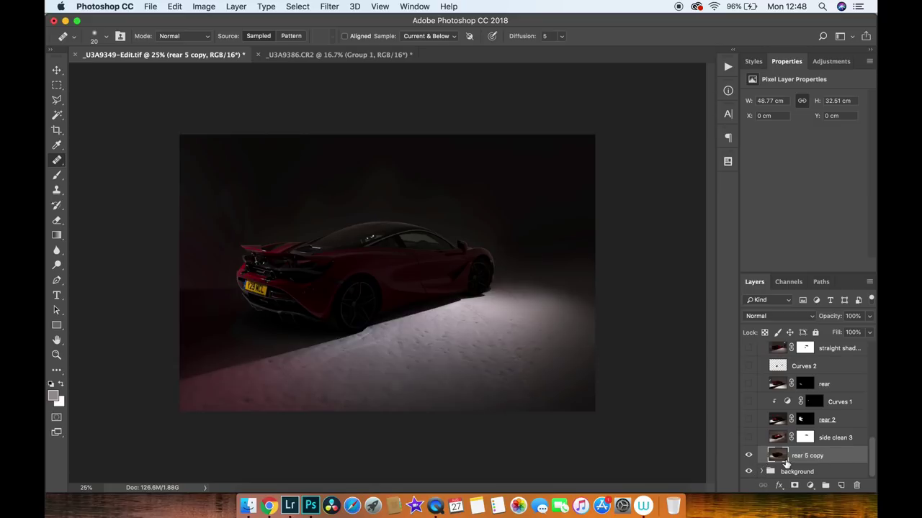
left_click(749, 438)
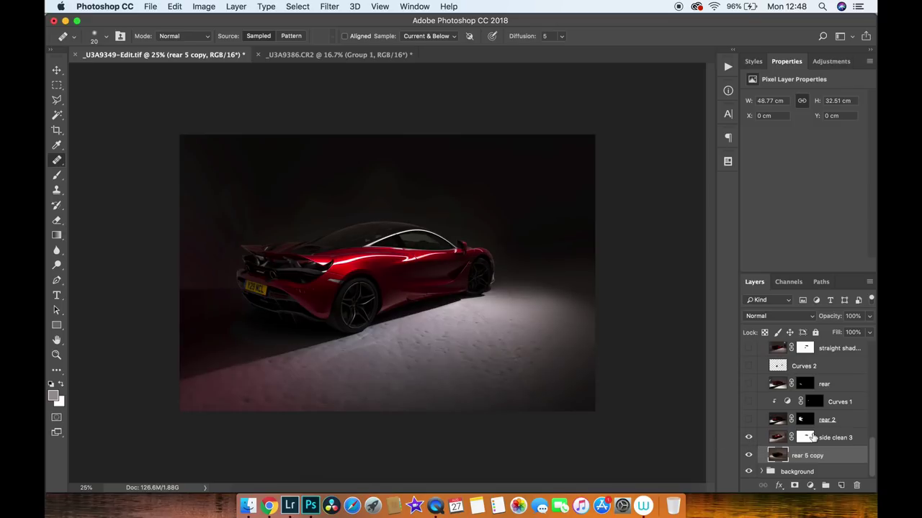
Inspect the side clean 3 layer by toggling its visibility, displaying its mask alone, and switching the mask off and on.
left_click(805, 437)
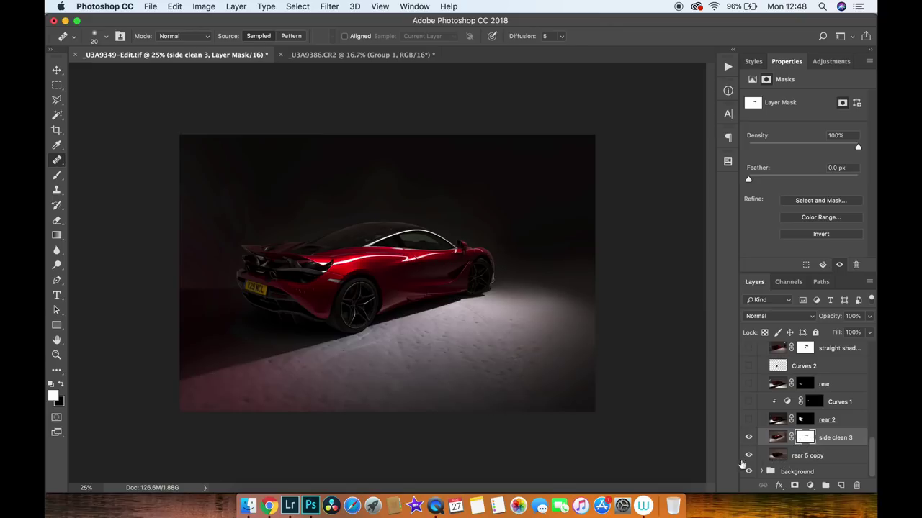
left_click(748, 437)
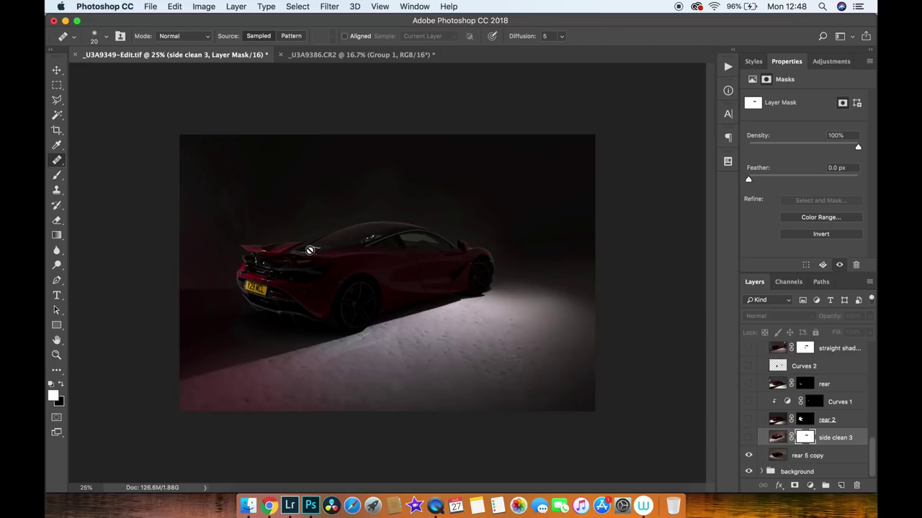
left_click(748, 438)
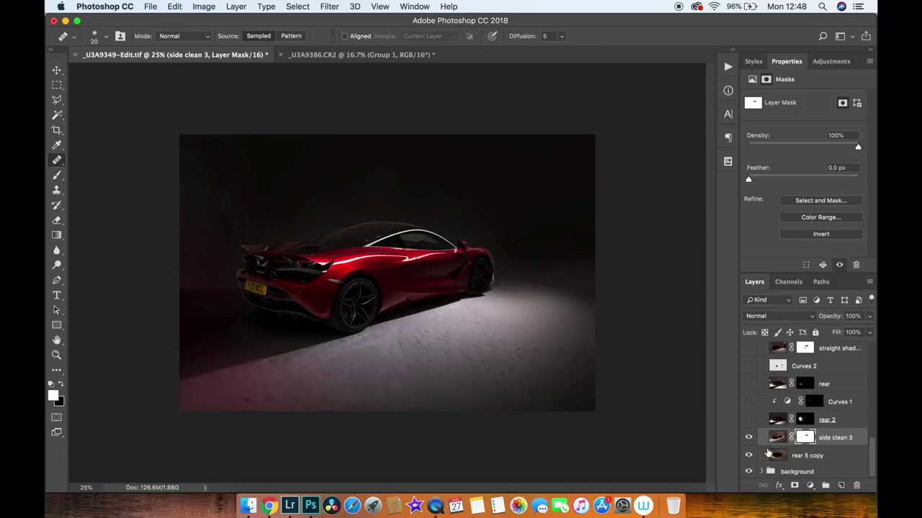
left_click(804, 439, "alt")
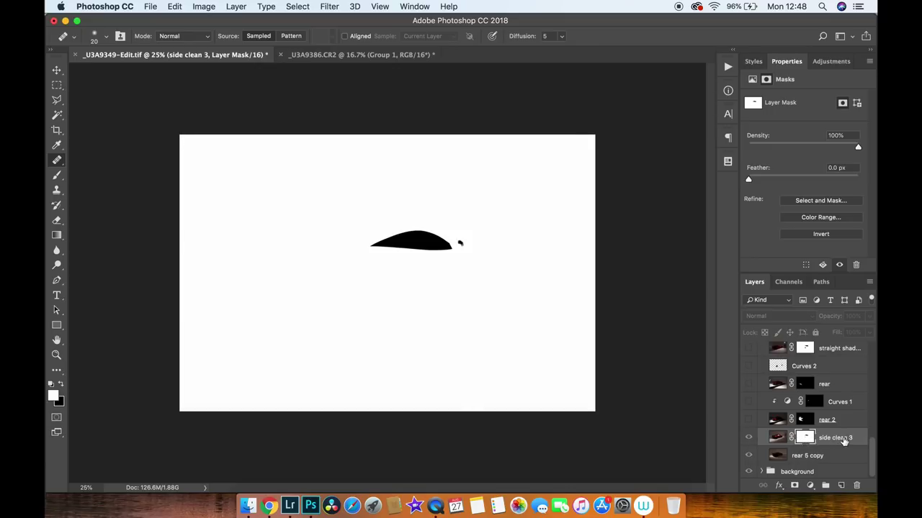
left_click(785, 440)
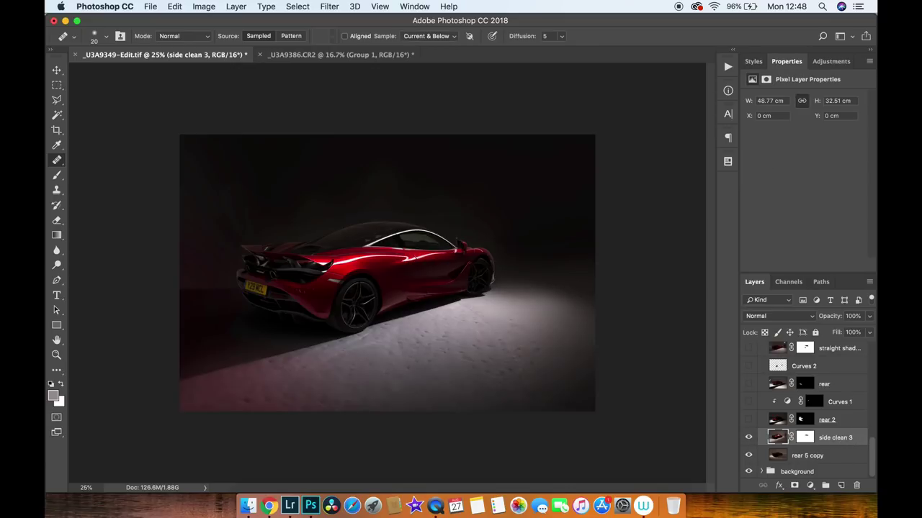
left_click(804, 439, "shift")
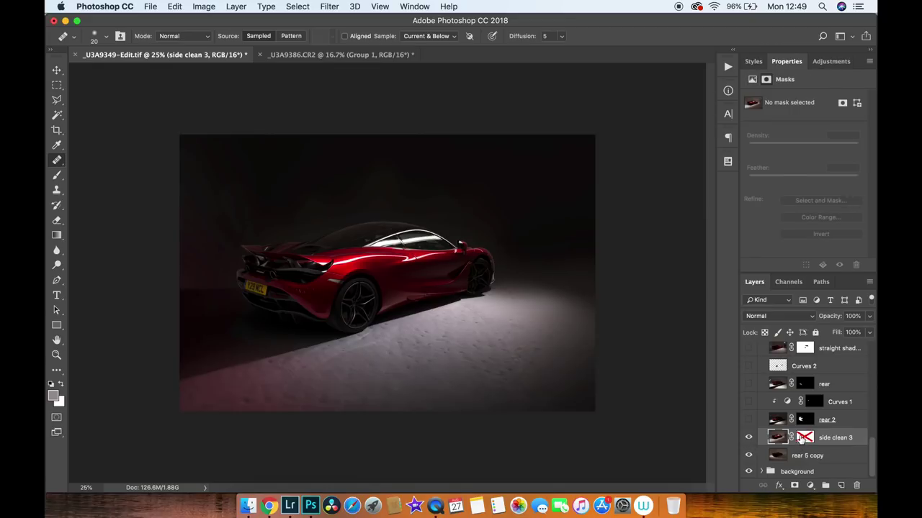
left_click(804, 439, "shift")
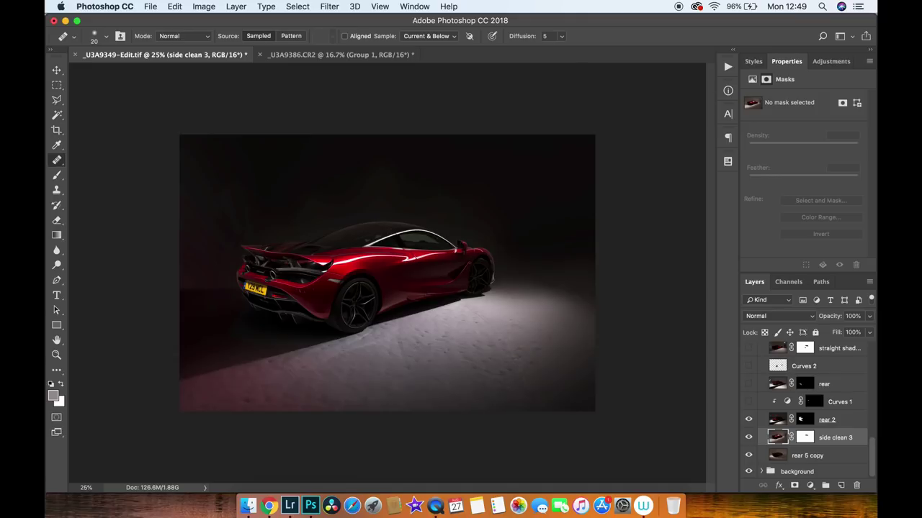
Make the Curves 1, rear and Curves 2 layers visible, comparing the car with and without rear, and select Curves 2.
left_click(748, 402)
left_click(748, 384)
left_click(748, 385)
left_click(748, 385)
left_click(785, 367)
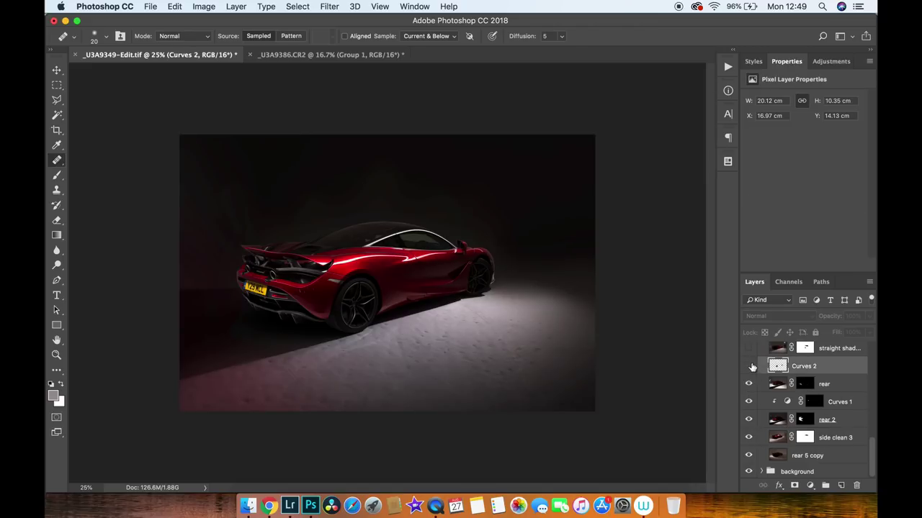
left_click(748, 367)
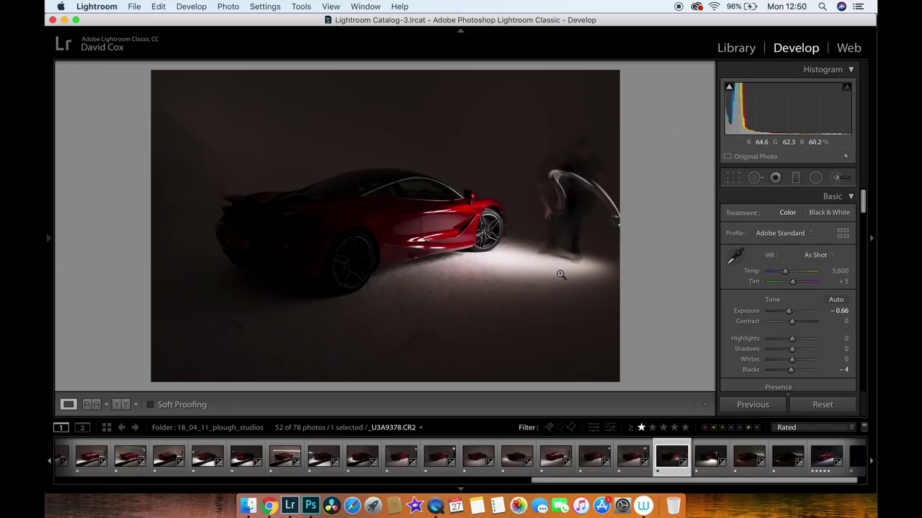
View the next exposure in Lightroom, switch back to Photoshop, and show the Curves 2 layer alone before restoring the other layers.
key("Right")
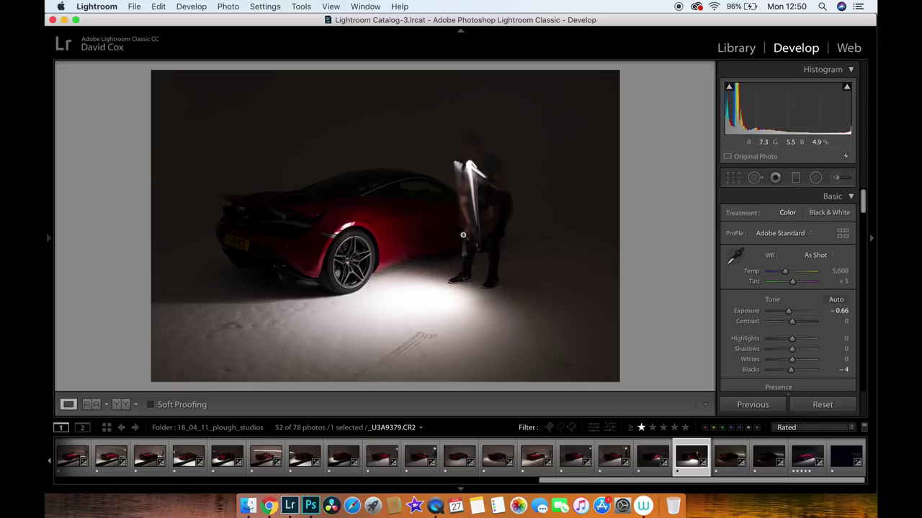
key("super+Tab")
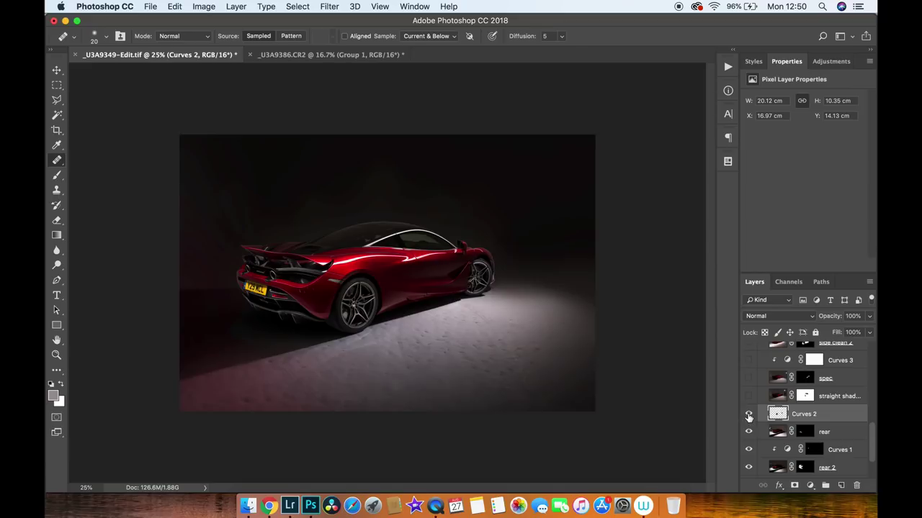
left_click(749, 414, "alt")
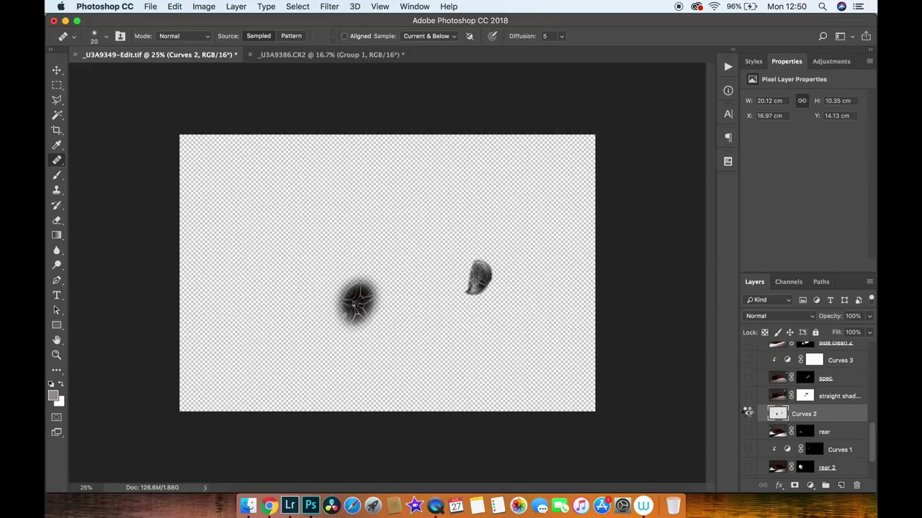
left_click(748, 414, "alt")
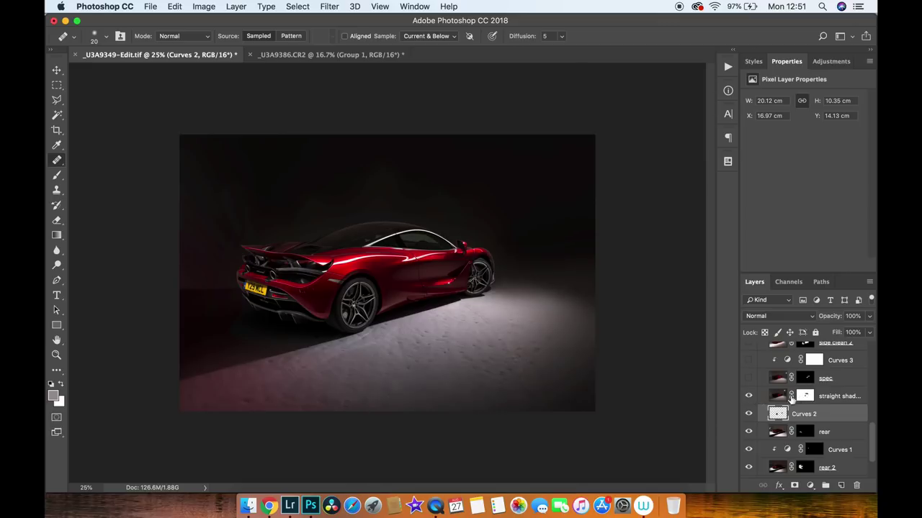
Select the straight shadow and spec layer and view it in isolation twice, restoring the other layers each time.
left_click(833, 398)
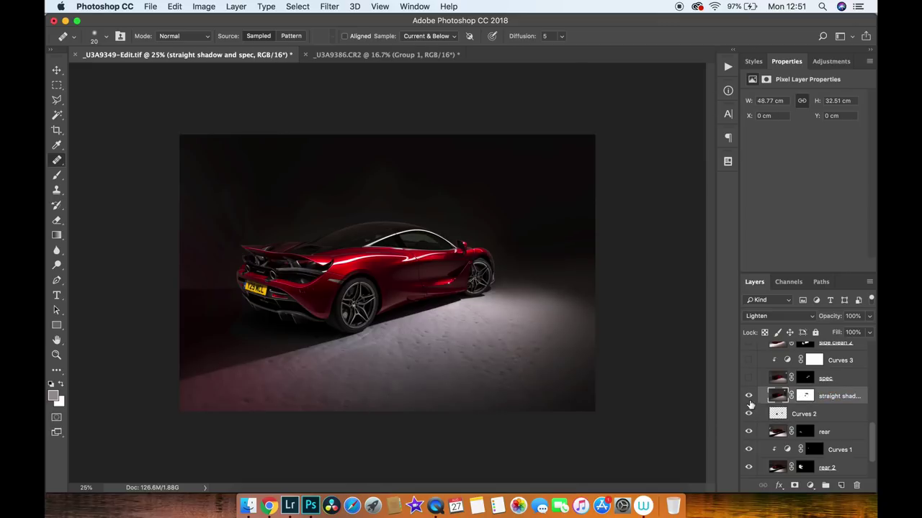
left_click(749, 398, "alt")
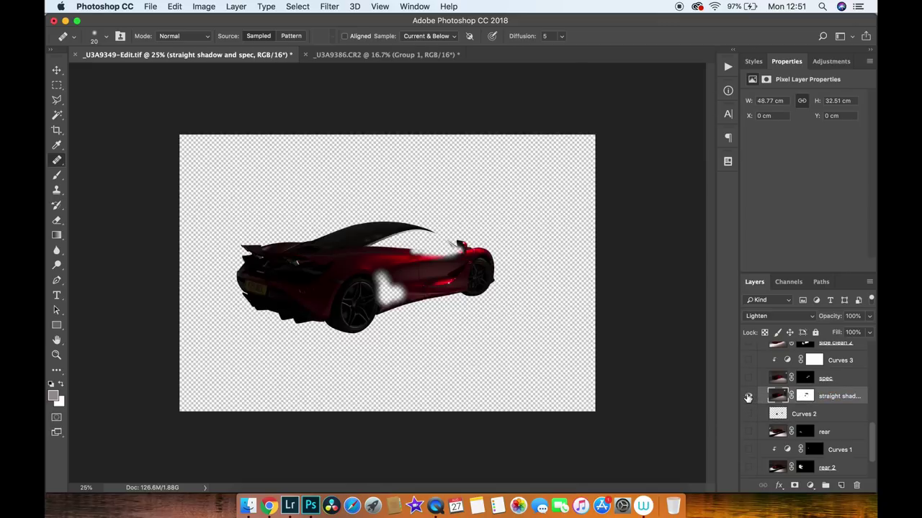
left_click(749, 397, "alt")
left_click(749, 398, "alt")
left_click(749, 398, "alt")
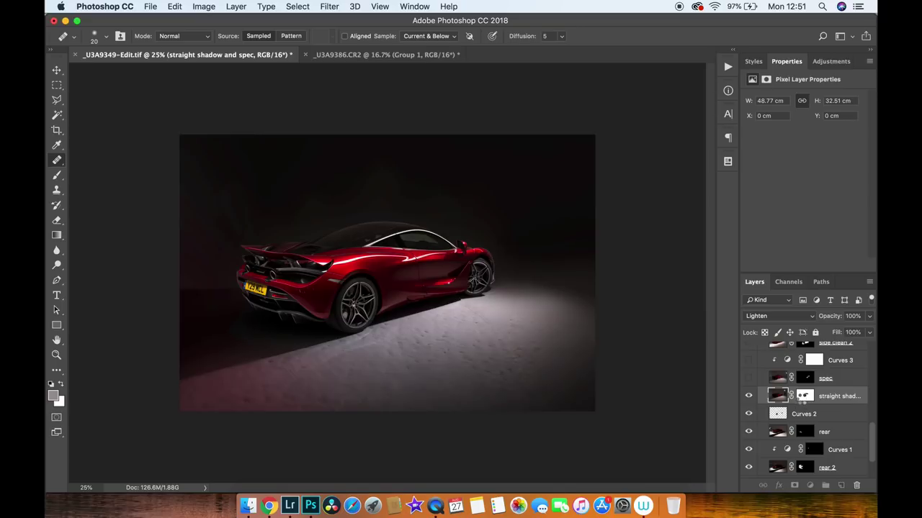
Compare the straight shadow and spec layer with its mask disabled and enabled, leaving the mask enabled.
left_click(803, 398, "shift")
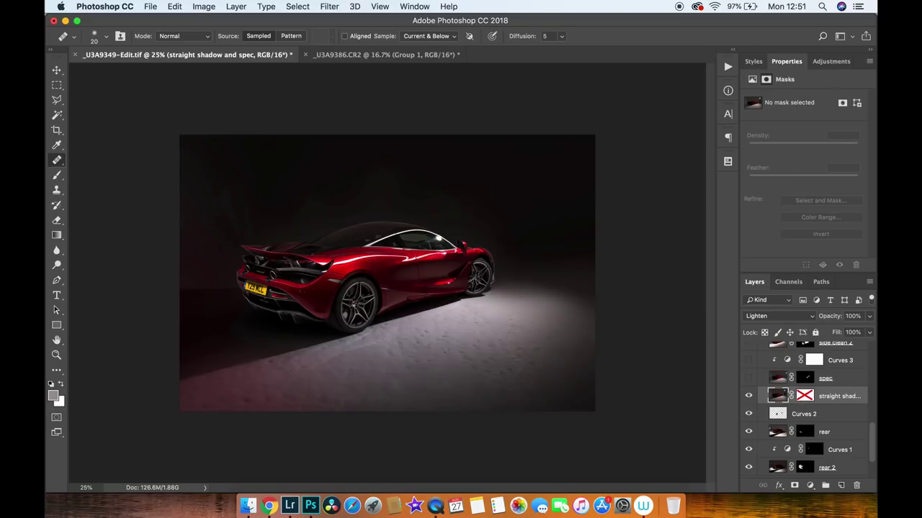
left_click(804, 398, "shift")
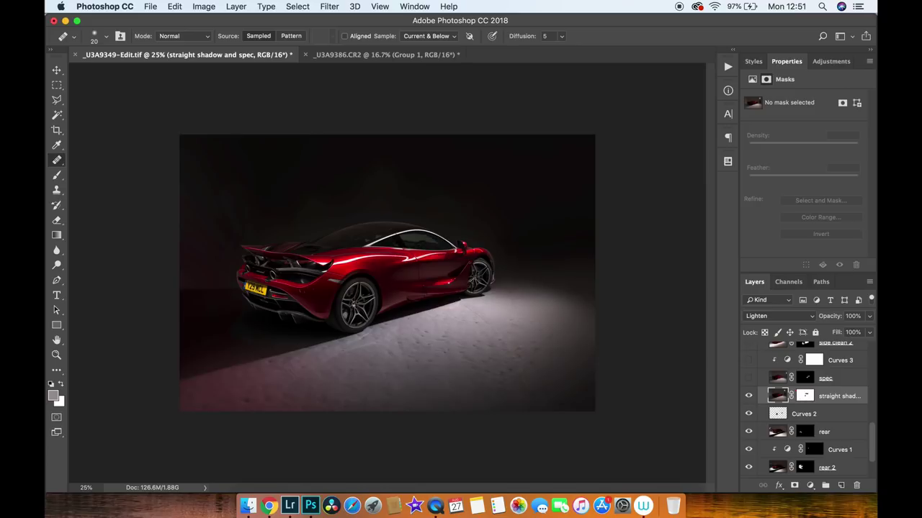
left_click(803, 398, "shift")
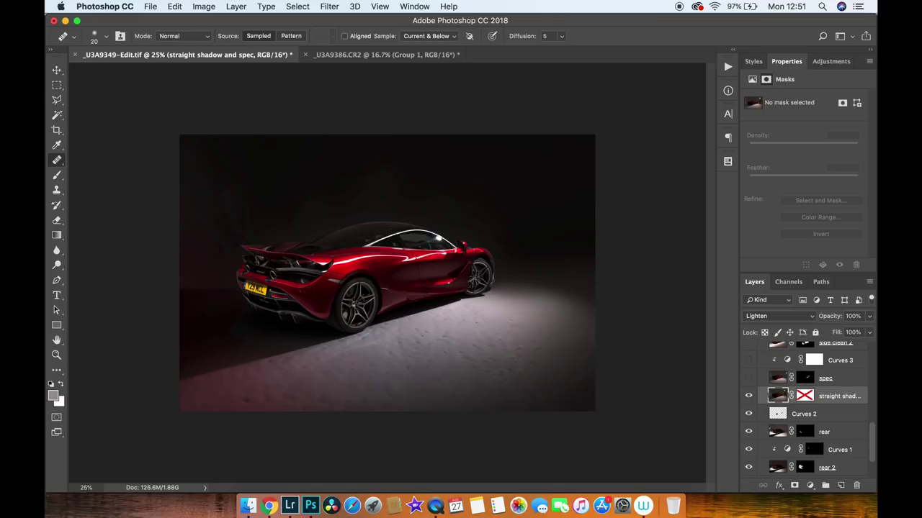
left_click(803, 398, "shift")
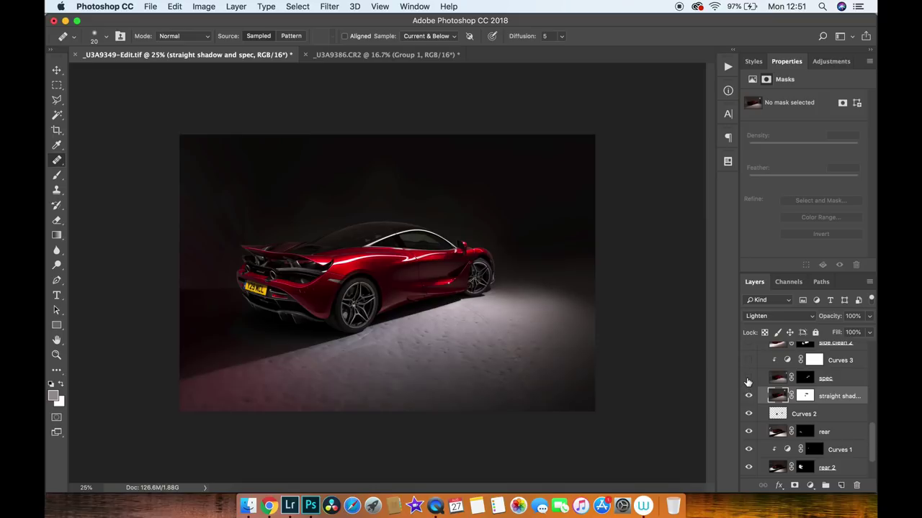
Make the spec and Curves 3 layers visible, comparing the car with and without spec.
left_click(748, 381)
left_click(748, 381)
left_click(748, 381)
left_click_drag(872, 431, 871, 415)
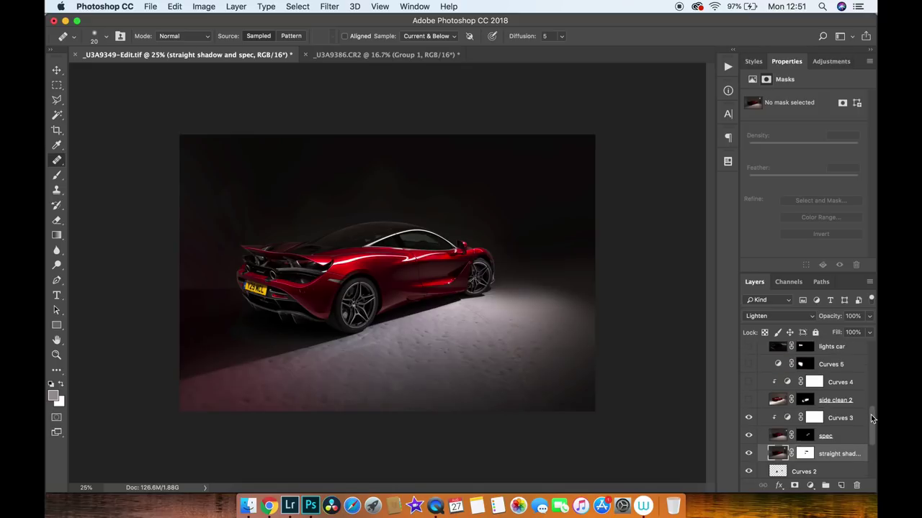
Make the side clean 2 layer visible and compare it with its mask disabled and enabled, leaving the mask enabled.
left_click(748, 401)
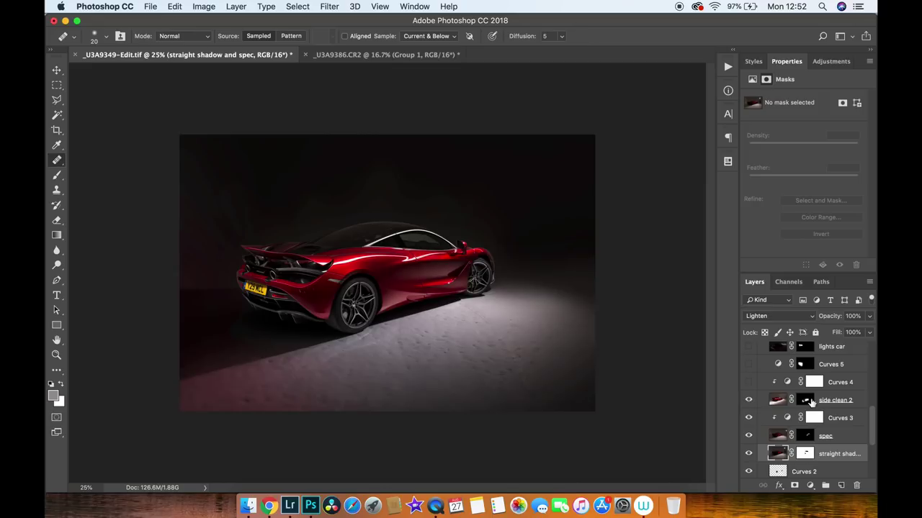
left_click(804, 401, "shift")
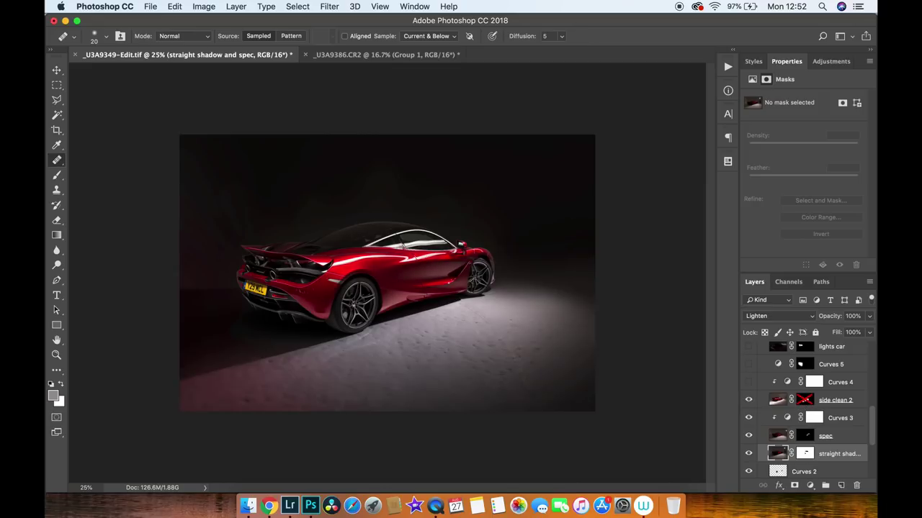
left_click(805, 400, "shift")
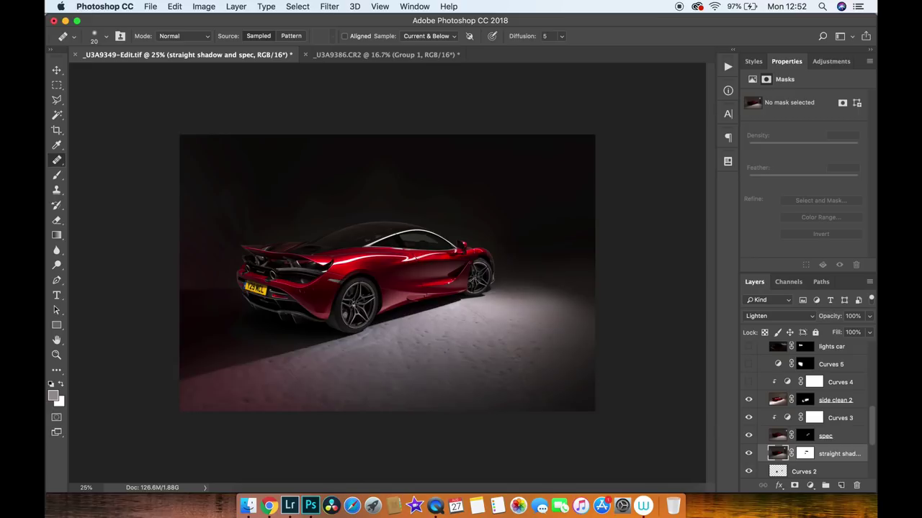
Make the Curves 4, Curves 5 and lights car layers visible, comparing the car with and without lights car.
left_click(747, 387)
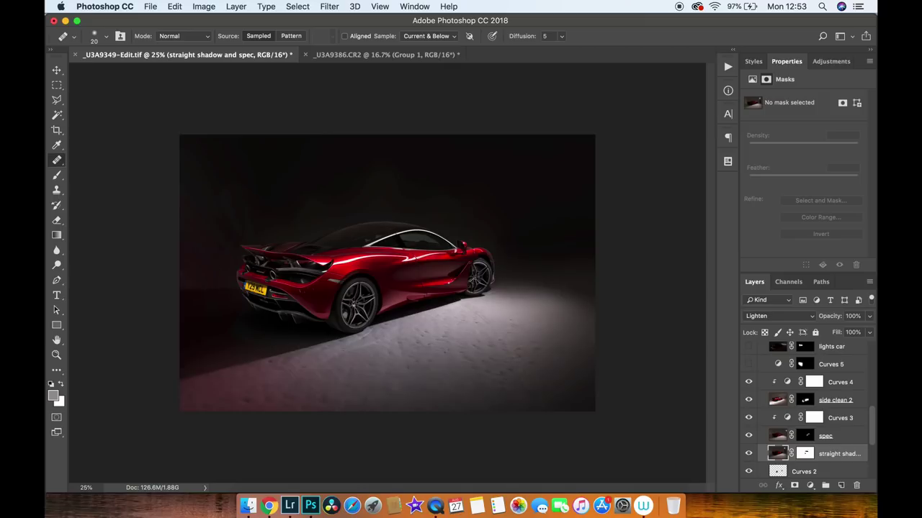
left_click(748, 364)
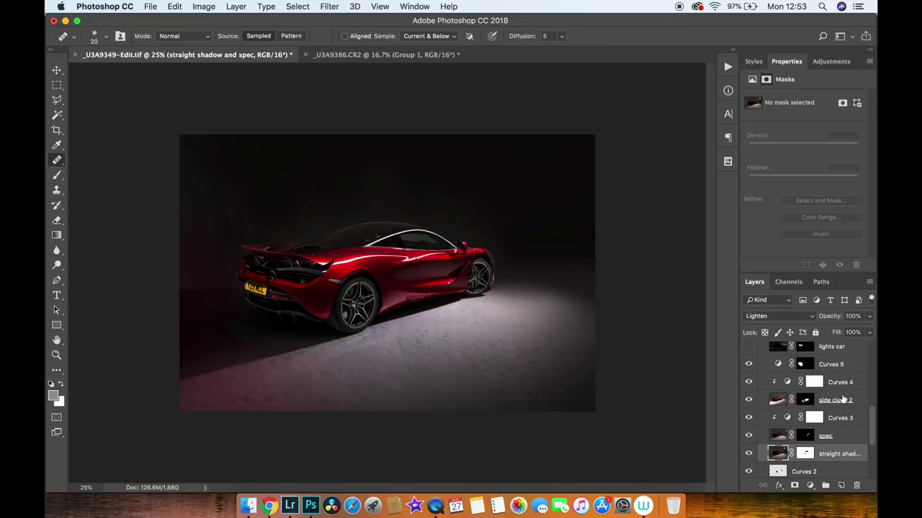
scroll(868, 424, "up", 3)
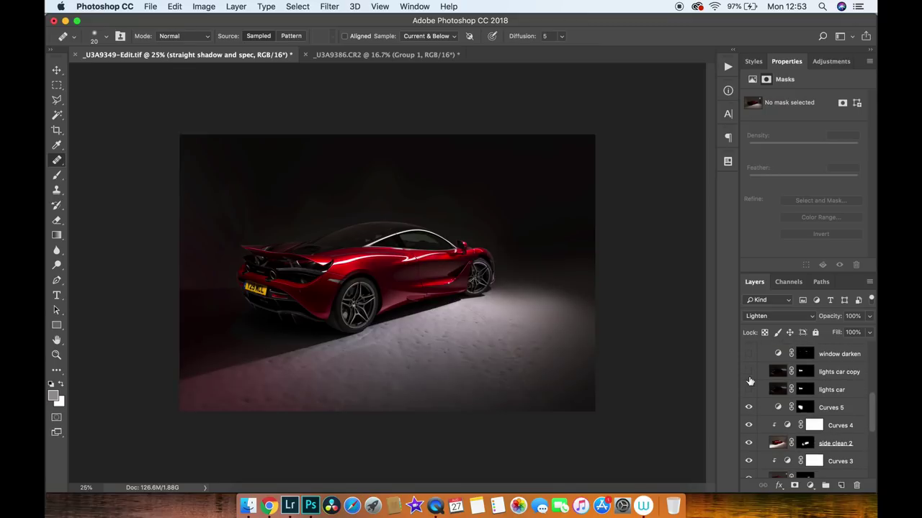
left_click(748, 390)
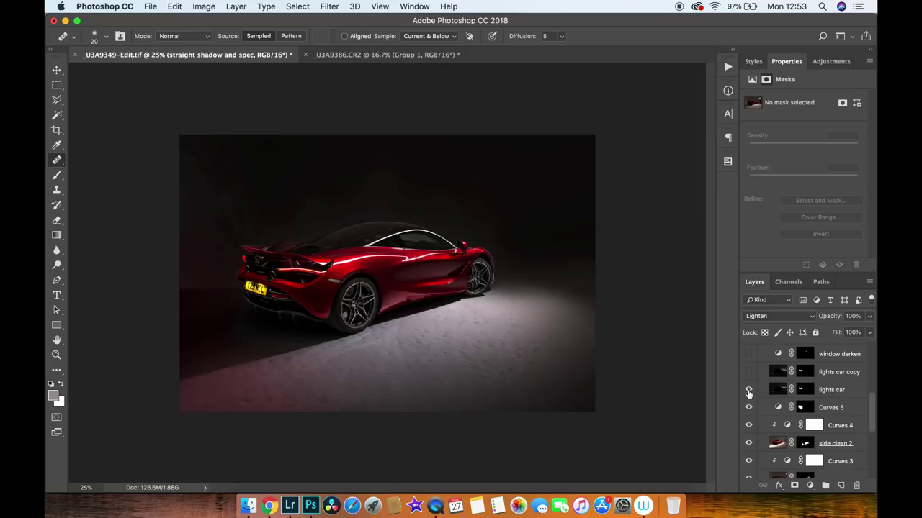
left_click(749, 390)
left_click(749, 390)
Make the lights car copy layer visible while examining the rear lights up close, and select that layer.
key("l")
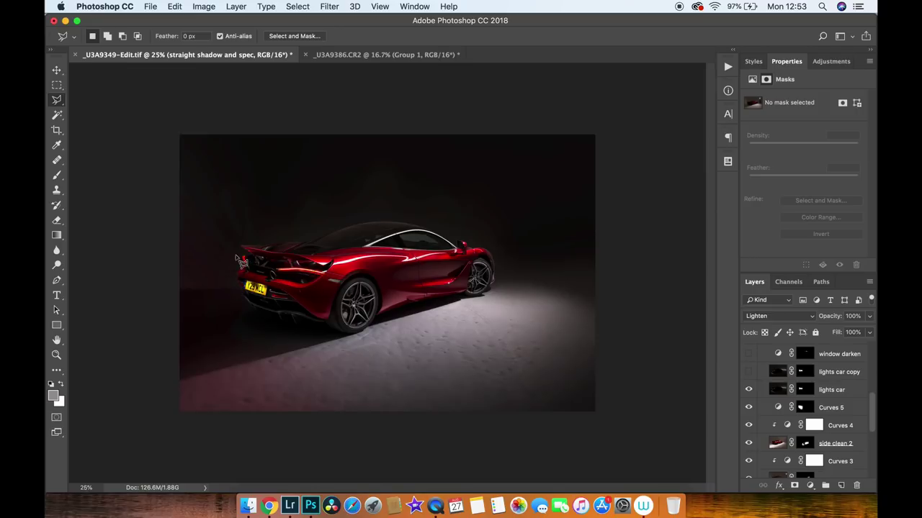
key("super+plus")
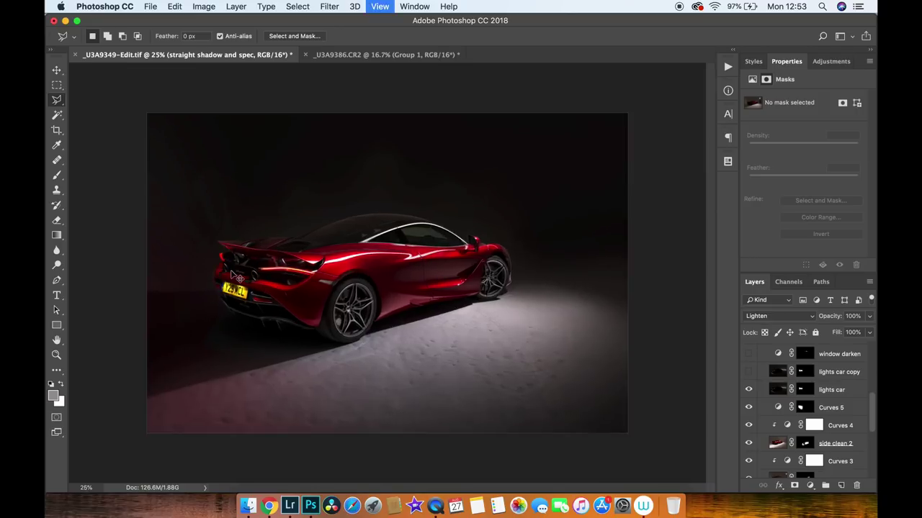
key("super+plus")
key("super+plus")
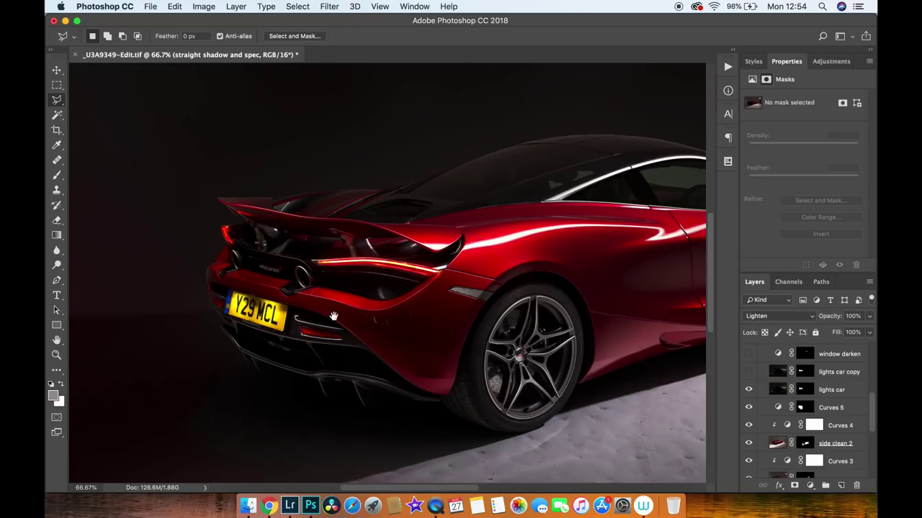
left_click_drag(334, 317, 359, 283)
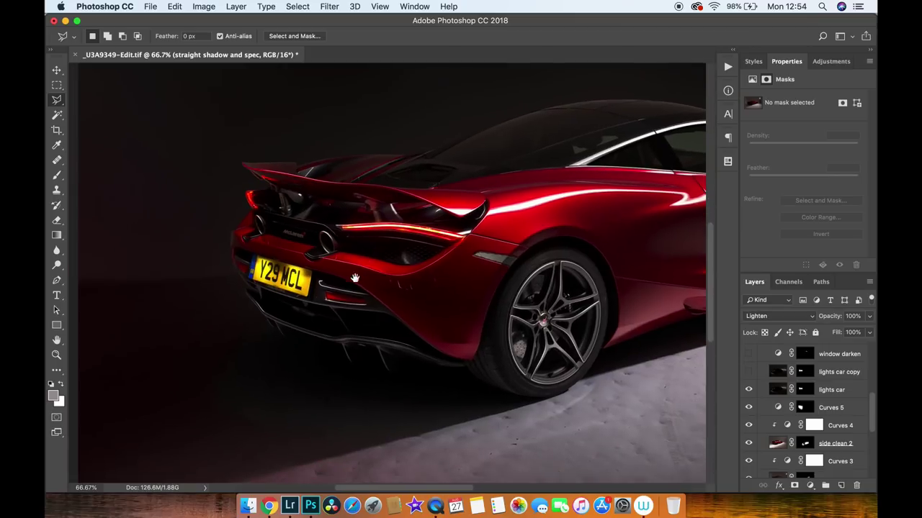
left_click(748, 390)
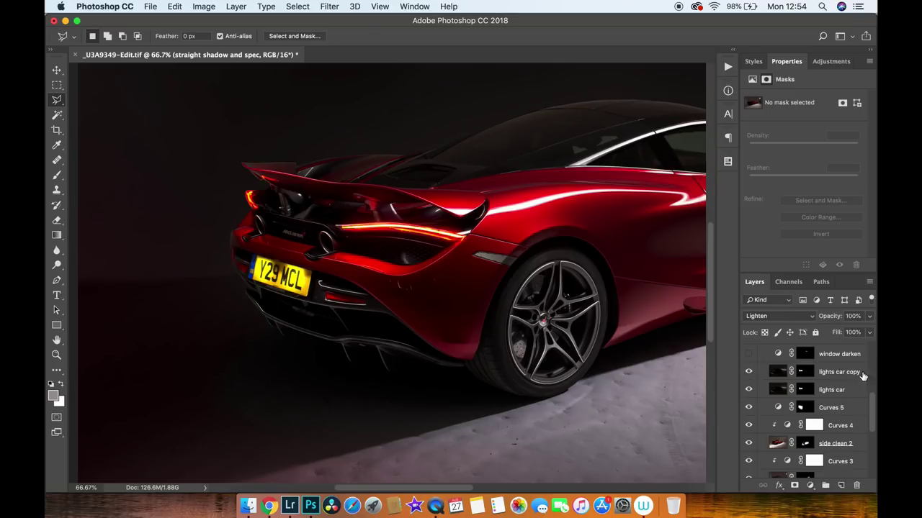
left_click(839, 372)
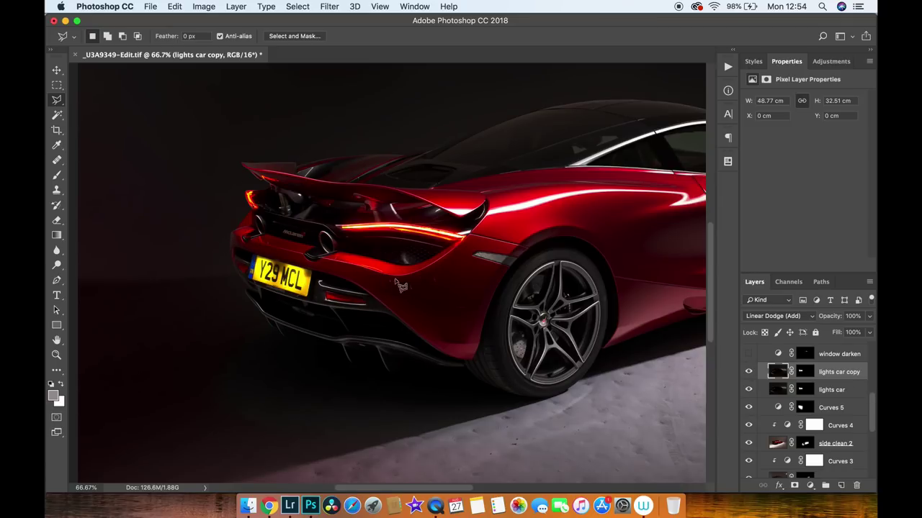
key("super+minus")
key("super+minus")
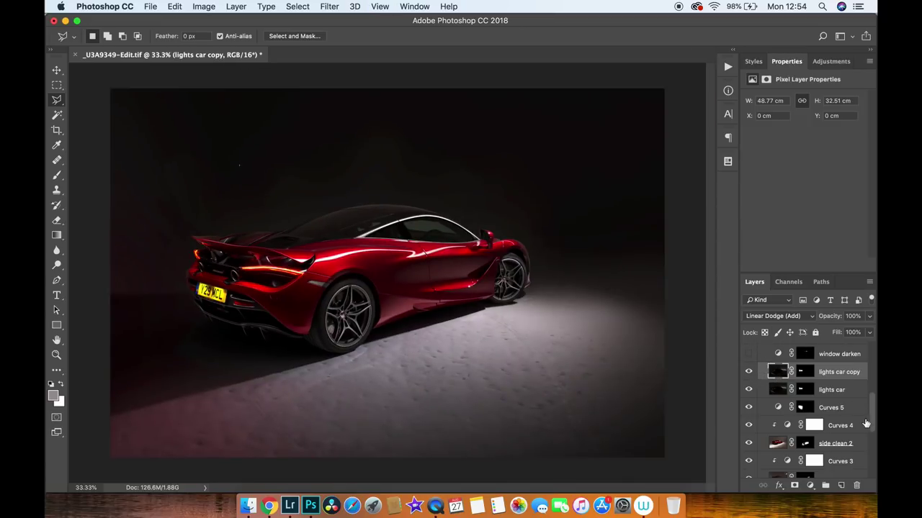
Make the window darken, Hue/Saturation, colour copy and Curves 8 layers visible, selecting the colour copy mask.
left_click_drag(871, 416, 869, 394)
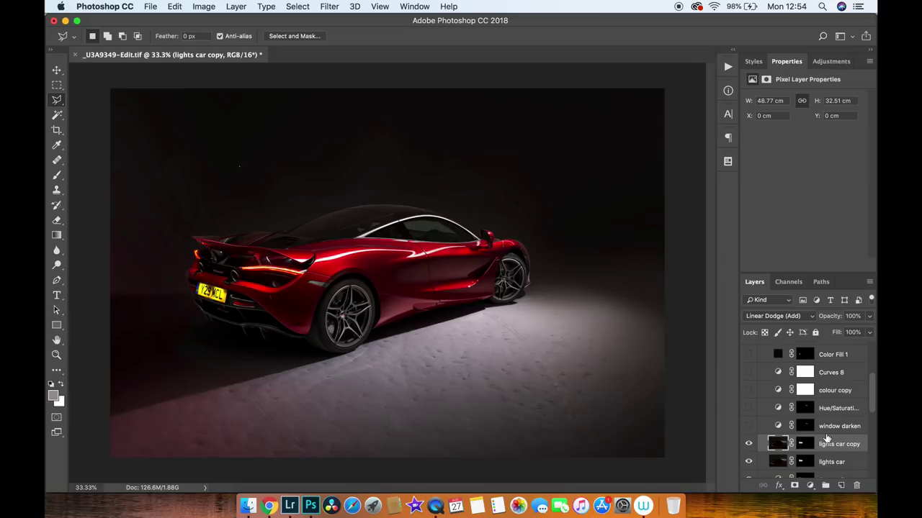
left_click(748, 427)
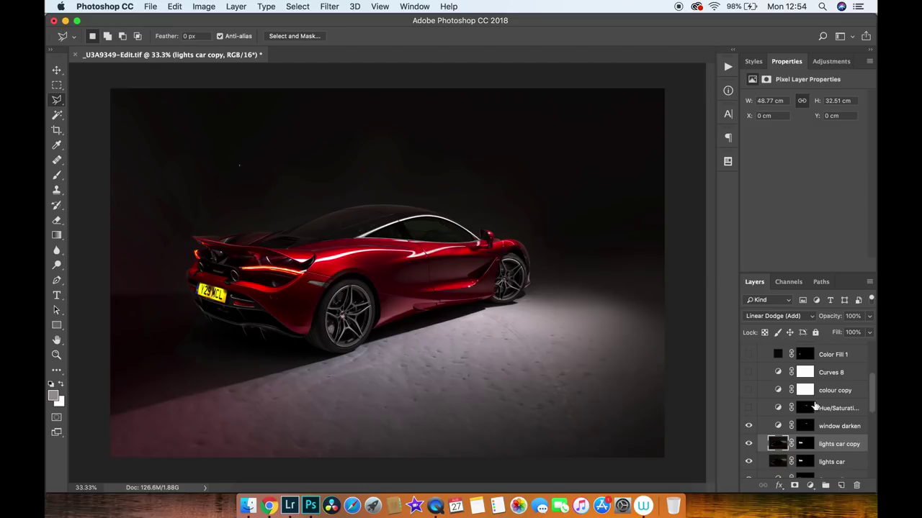
left_click(748, 409)
left_click(800, 394)
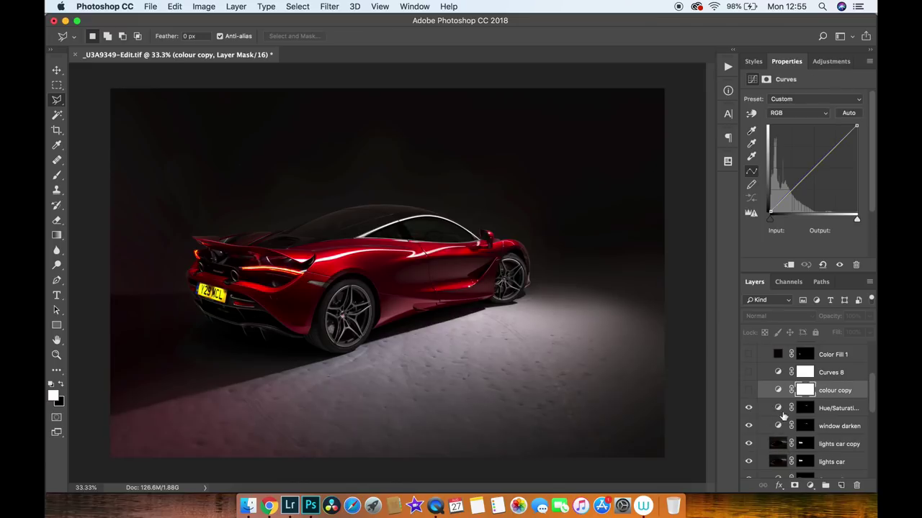
left_click(748, 391)
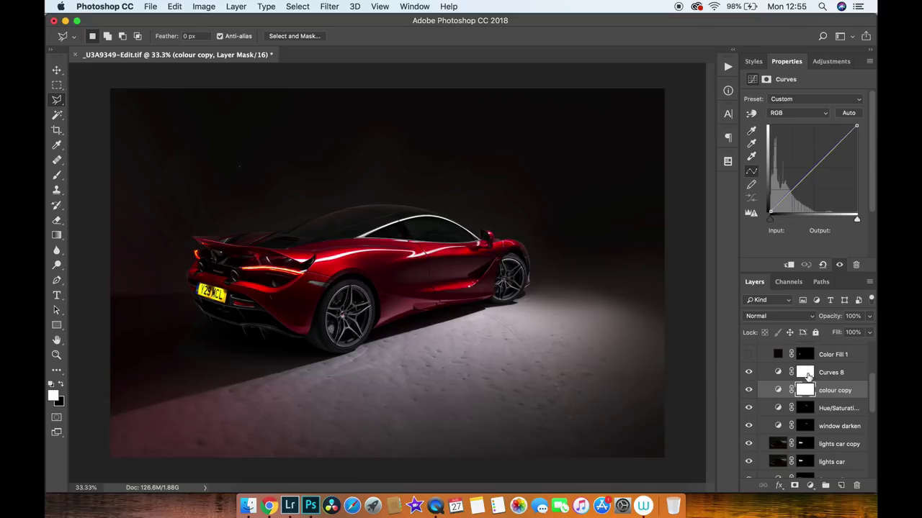
Select the Curves 8 layer and make the Color Fill 1 and Curves 7 layers visible.
left_click(835, 375)
scroll(868, 385, "up", 3)
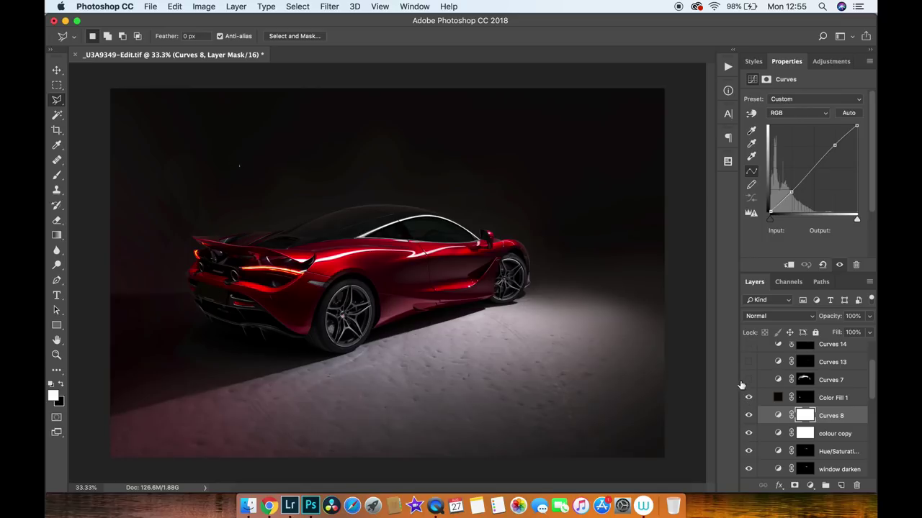
left_click(748, 380)
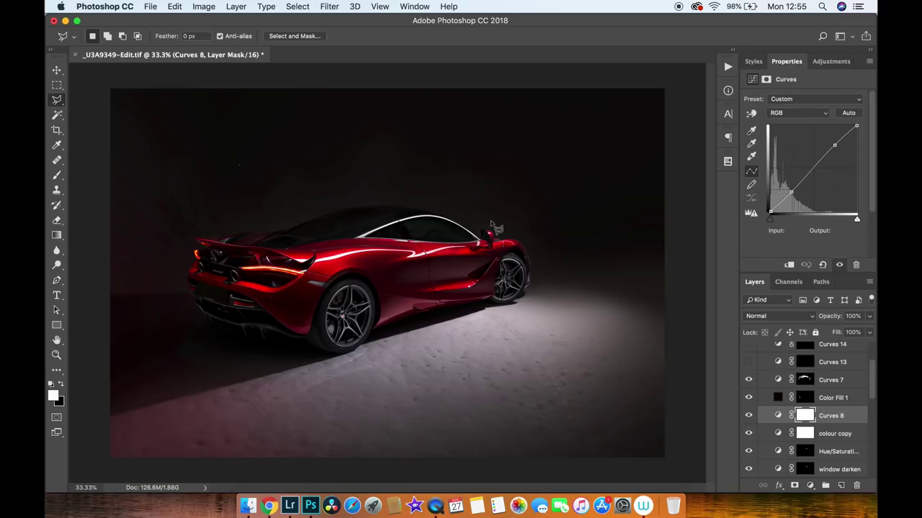
Make Curves 13 visible, select its mask, and compare the bodywork around the mirror and front wing with the layer hidden and shown.
left_click(748, 362)
left_click(804, 362)
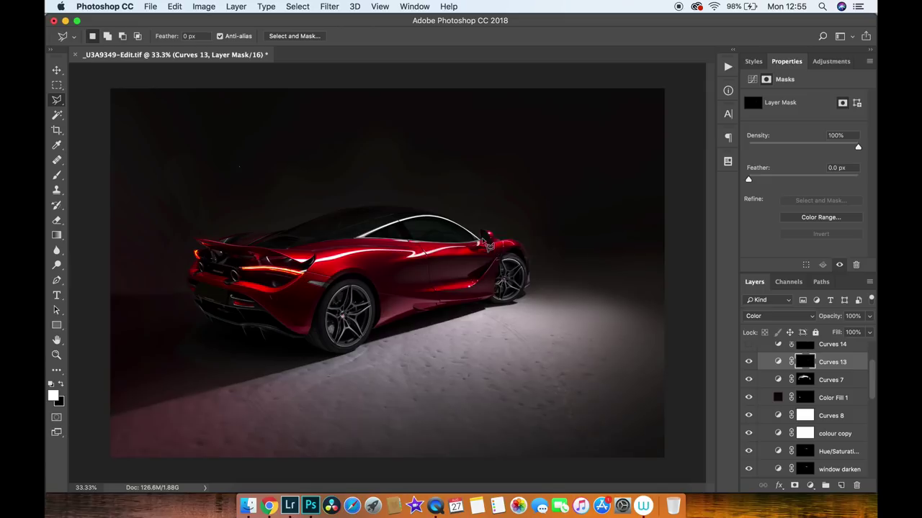
left_click(748, 362)
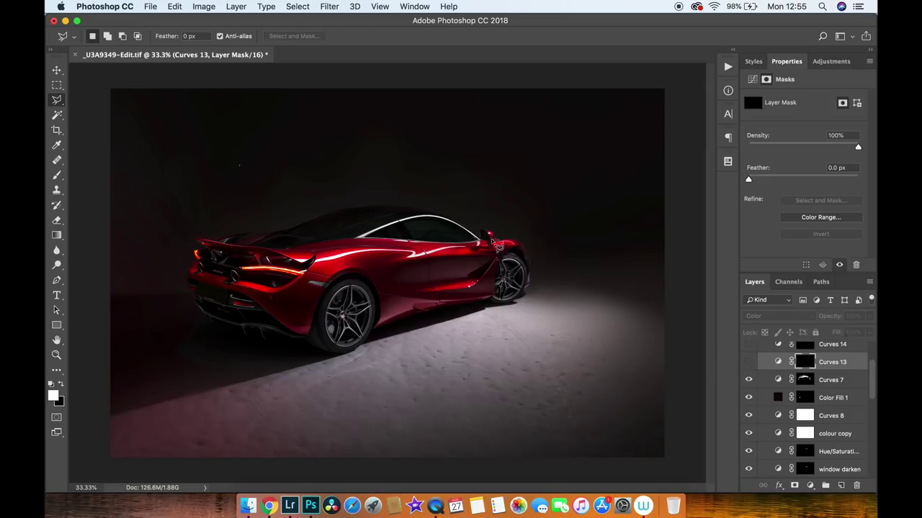
left_click_drag(460, 207, 525, 259)
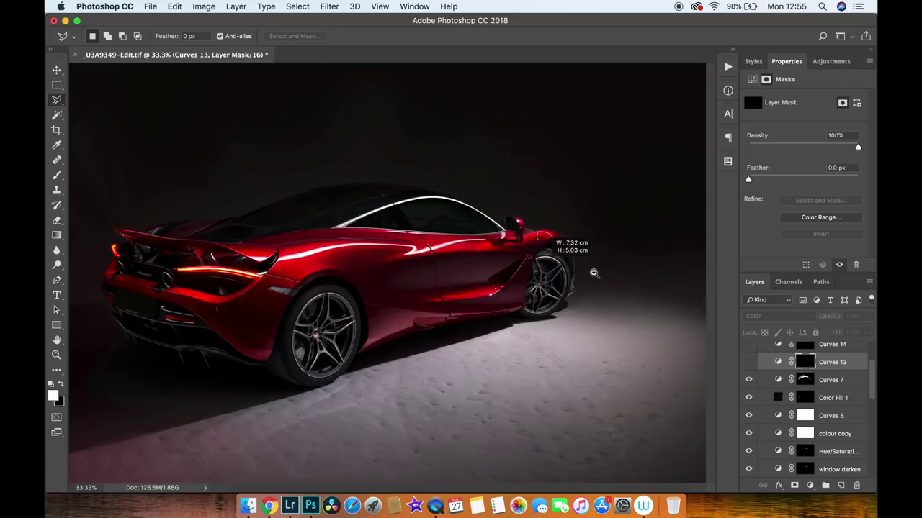
left_click_drag(595, 269, 587, 207)
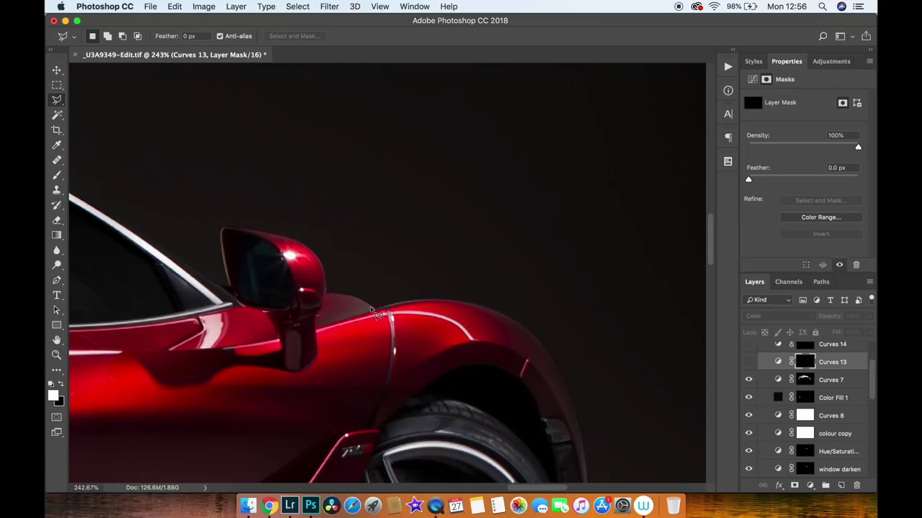
left_click(749, 363)
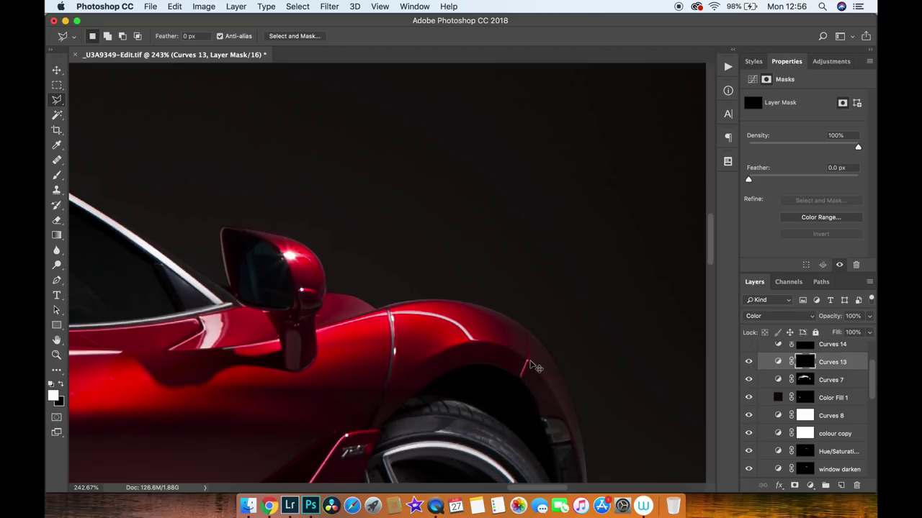
key("super+minus")
key("super+minus")
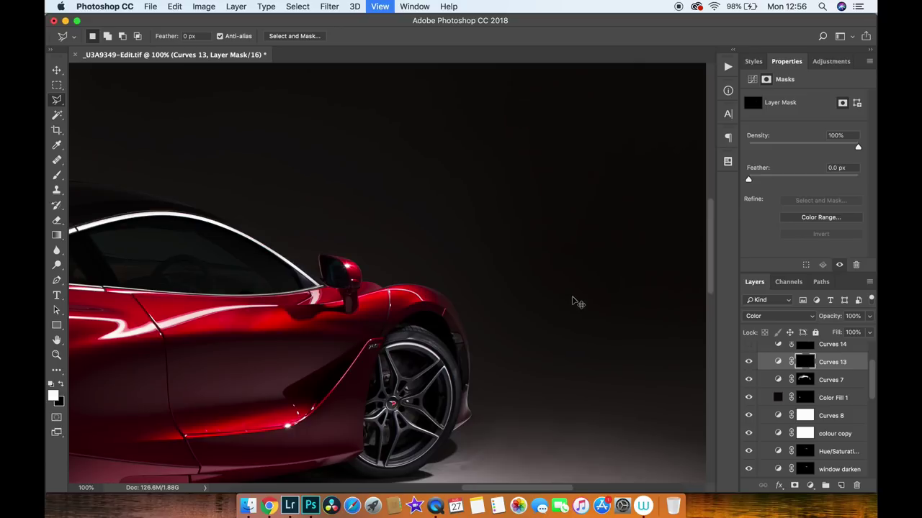
key("super+minus")
key("super+minus")
key("super+minus")
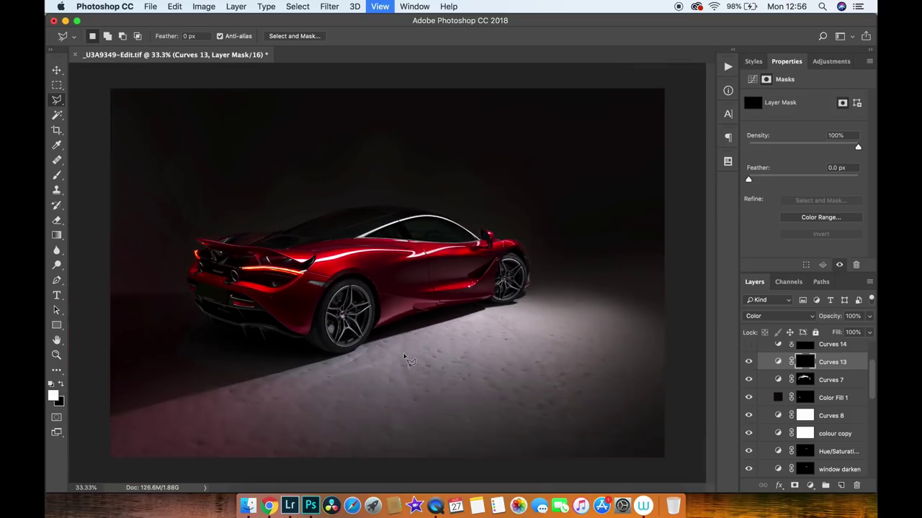
Make the Curves 14 and clean layers at the top of the car group visible, comparing the image with and without clean.
left_click_drag(873, 380, 873, 357)
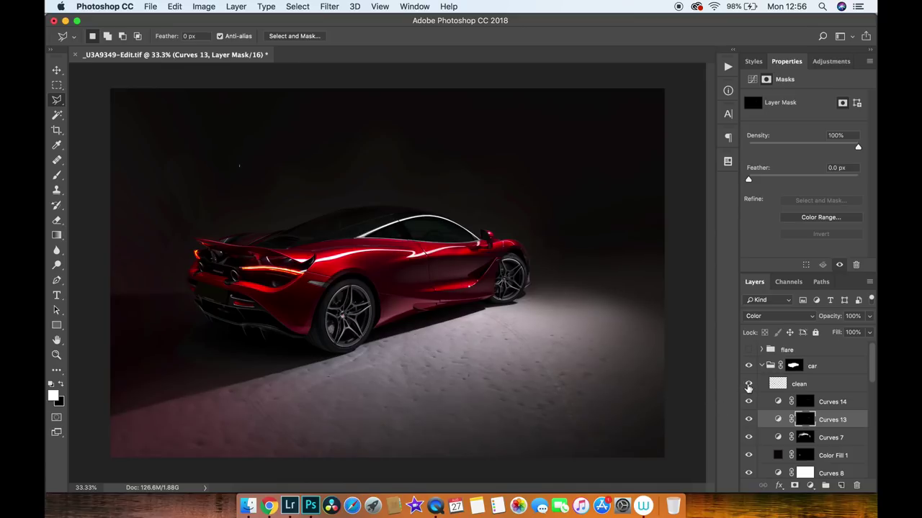
left_click(748, 385)
left_click(749, 384)
left_click(748, 385)
Collapse the car group and make the flare group visible above it.
left_click(761, 366)
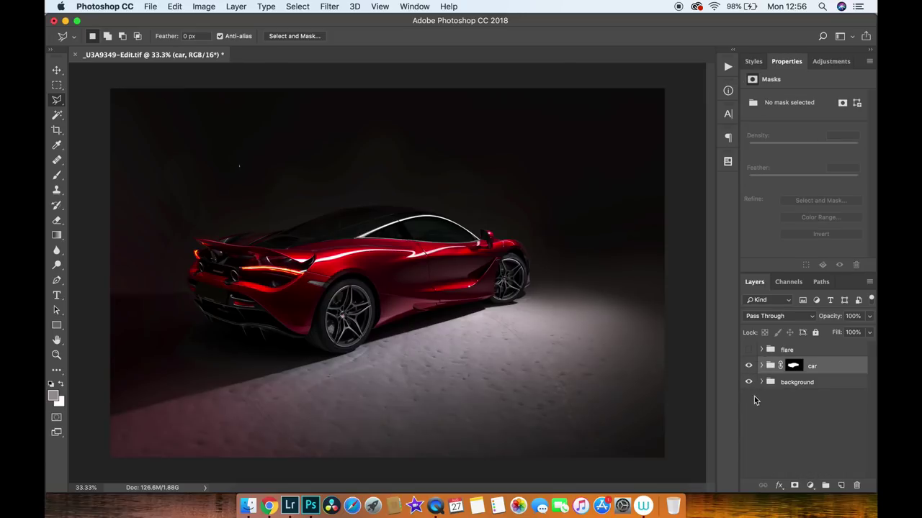
left_click(748, 366)
left_click(748, 367)
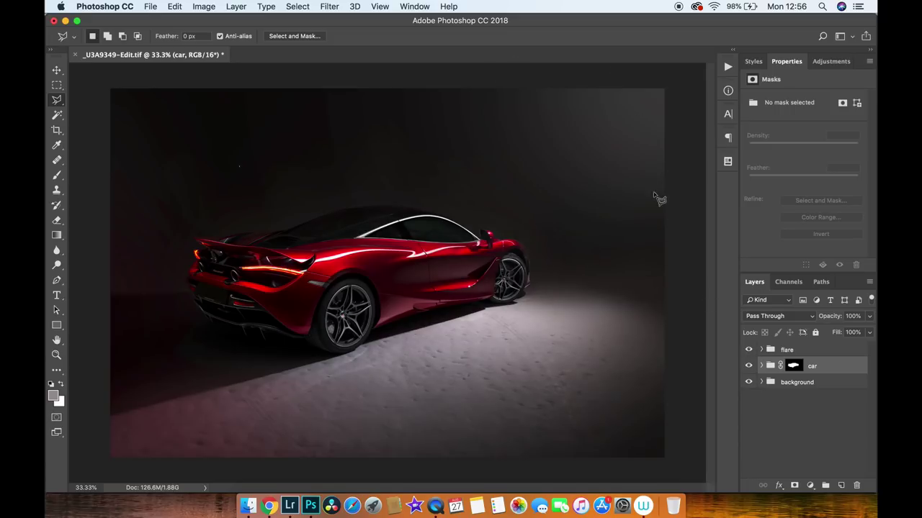
Switch to Lightroom, select _U3A9349-Edit.tif, and examine its tone curve in the RGB and Blue channels.
left_click(305, 500)
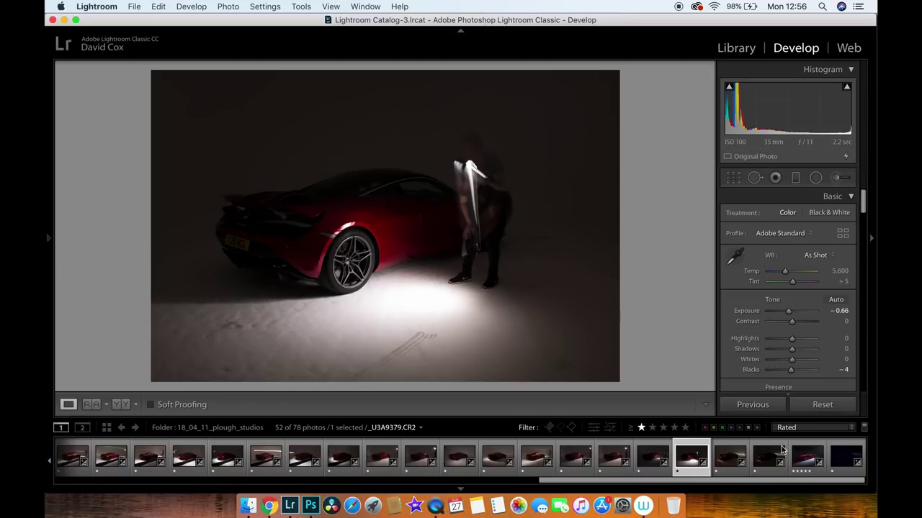
left_click(807, 455)
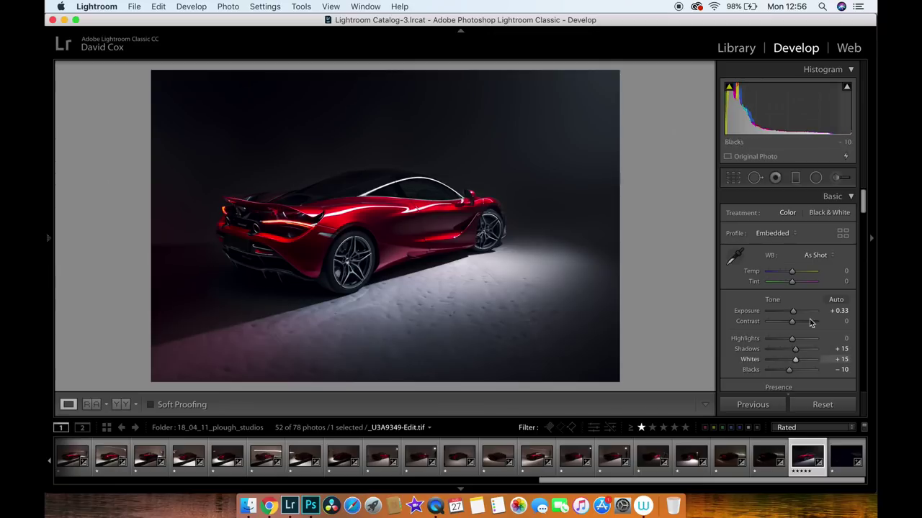
left_click_drag(864, 200, 863, 235)
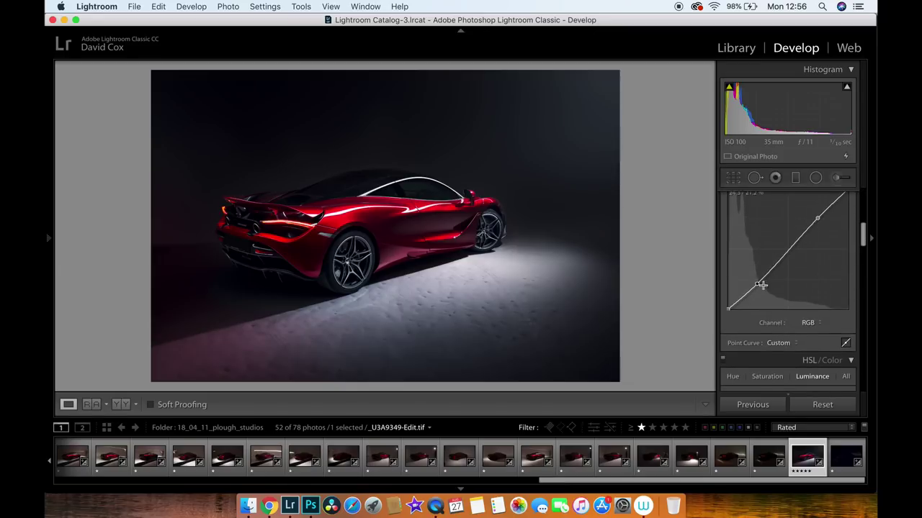
left_click(808, 324)
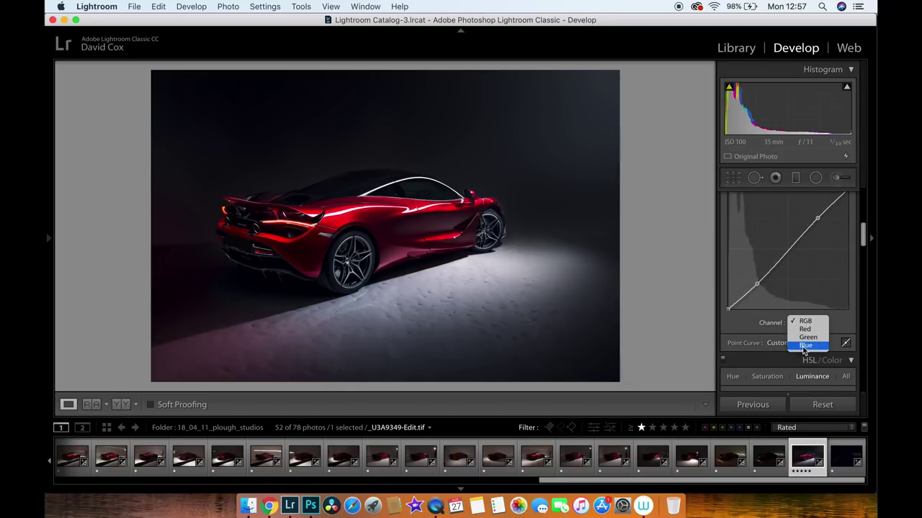
left_click(806, 350)
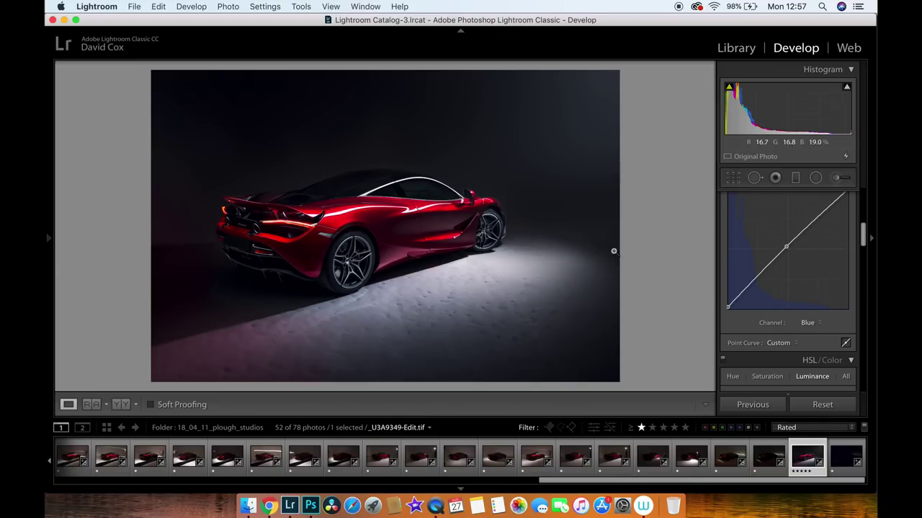
Compare the graded _U3A9349-Edit.tif with its Before view twice.
key("backslash")
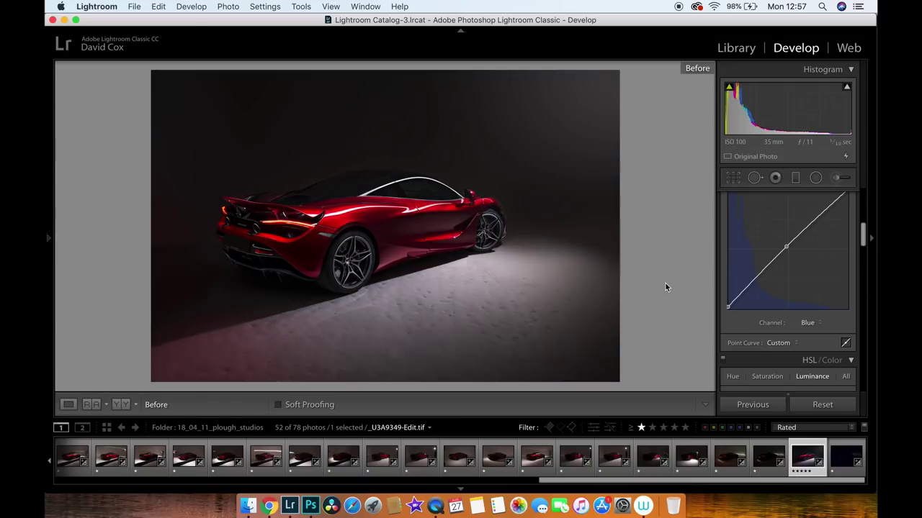
key("backslash")
key("backslash")
key("backslash")
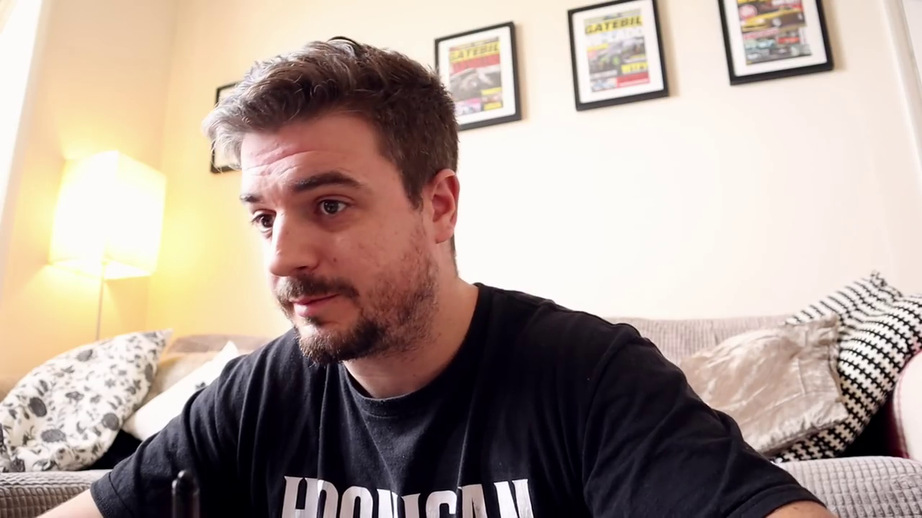